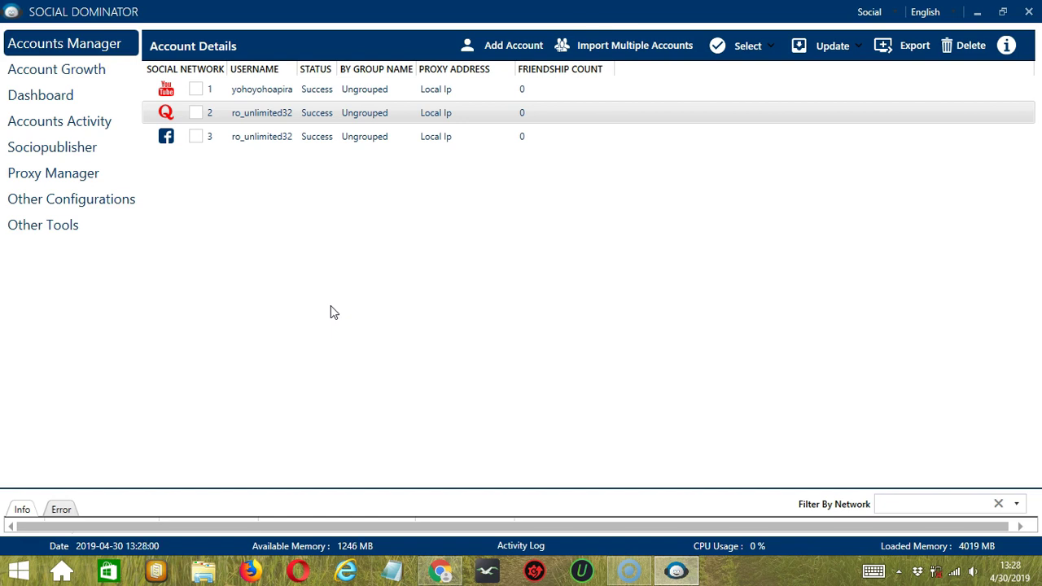
# - Open the tools for the Quora account and show its Broadcast Messages configuration
pyautogui.click(256, 118)
pyautogui.rightClick(256, 119)
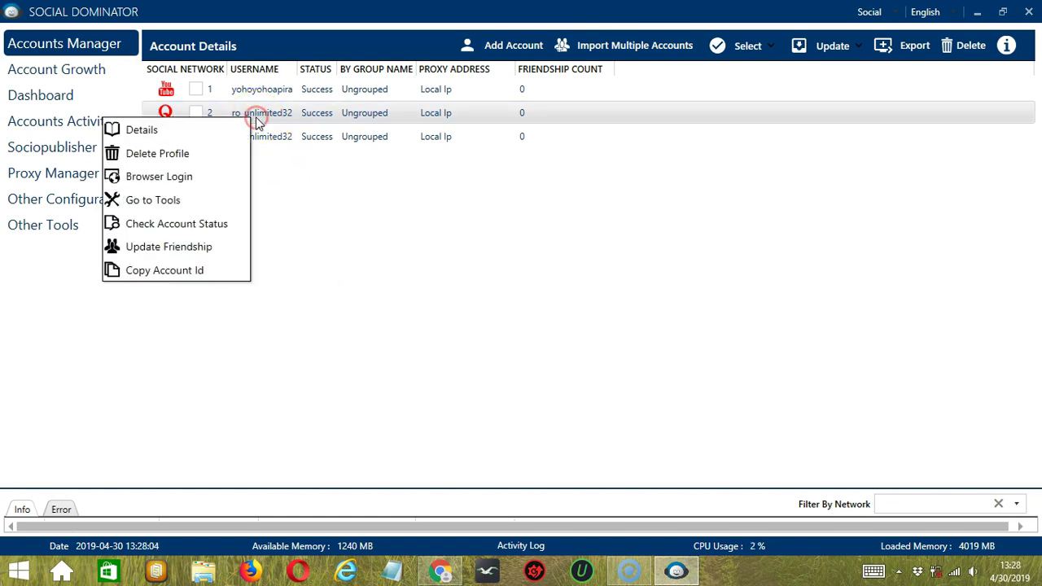
pyautogui.click(218, 202)
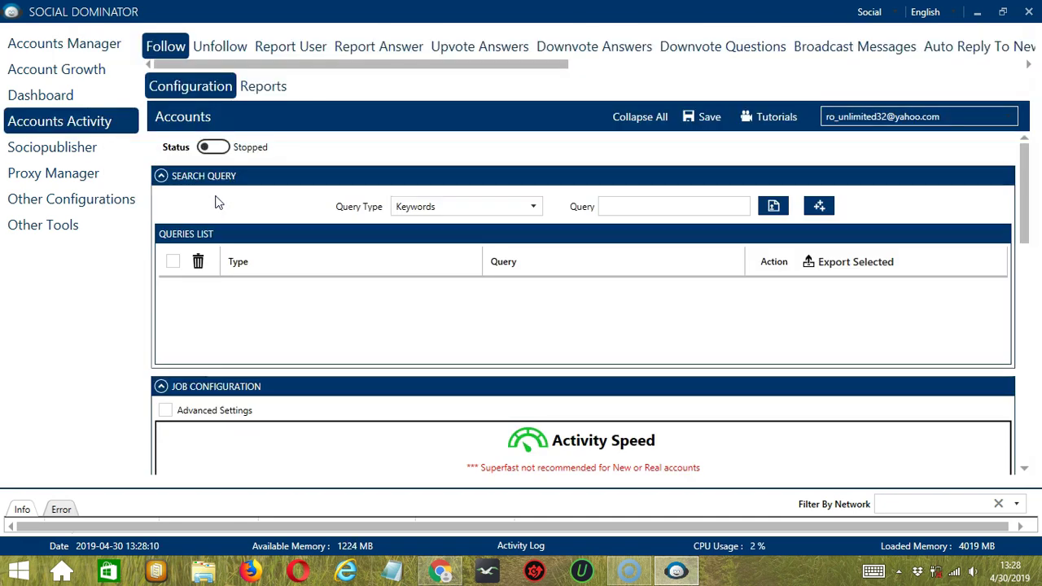
pyautogui.click(1006, 36)
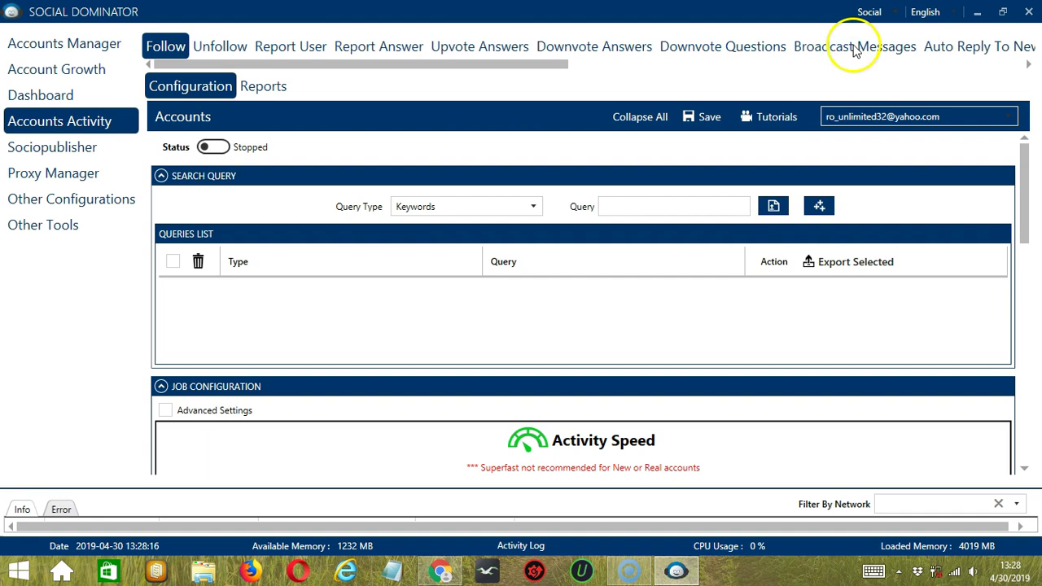
pyautogui.click(826, 47)
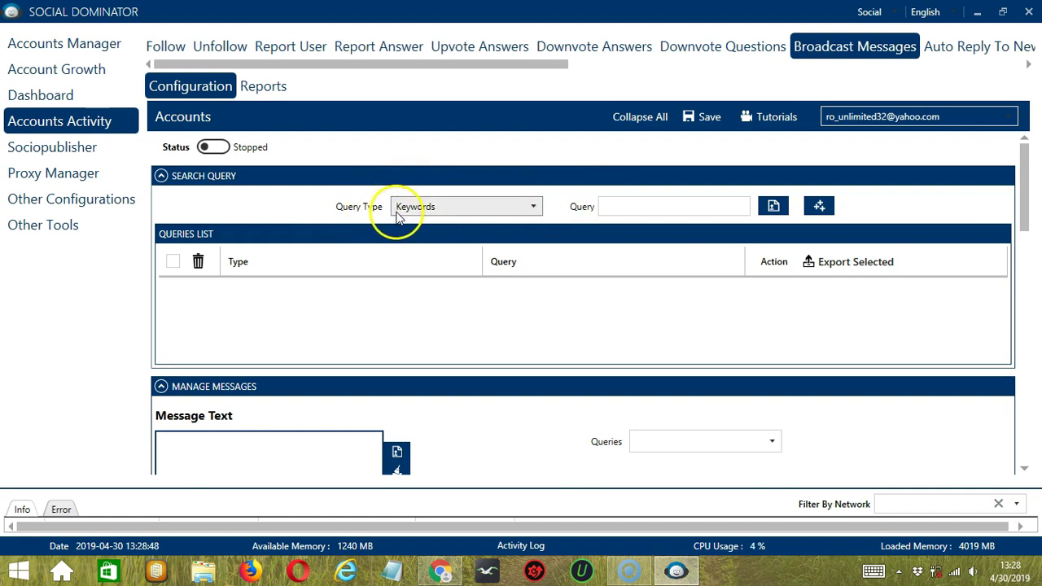
pyautogui.click(535, 208)
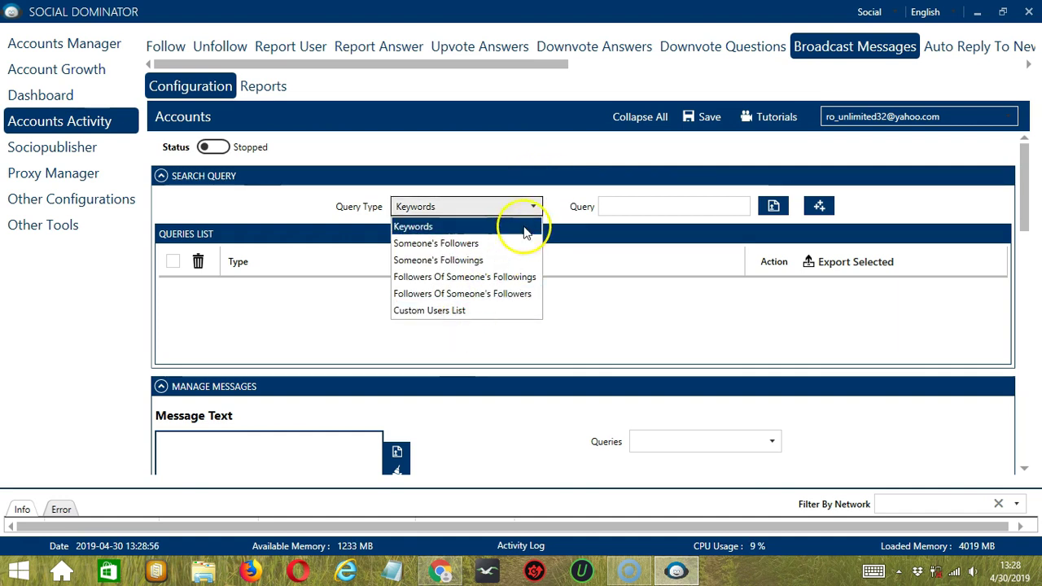
pyautogui.click(538, 207)
pyautogui.click(621, 205)
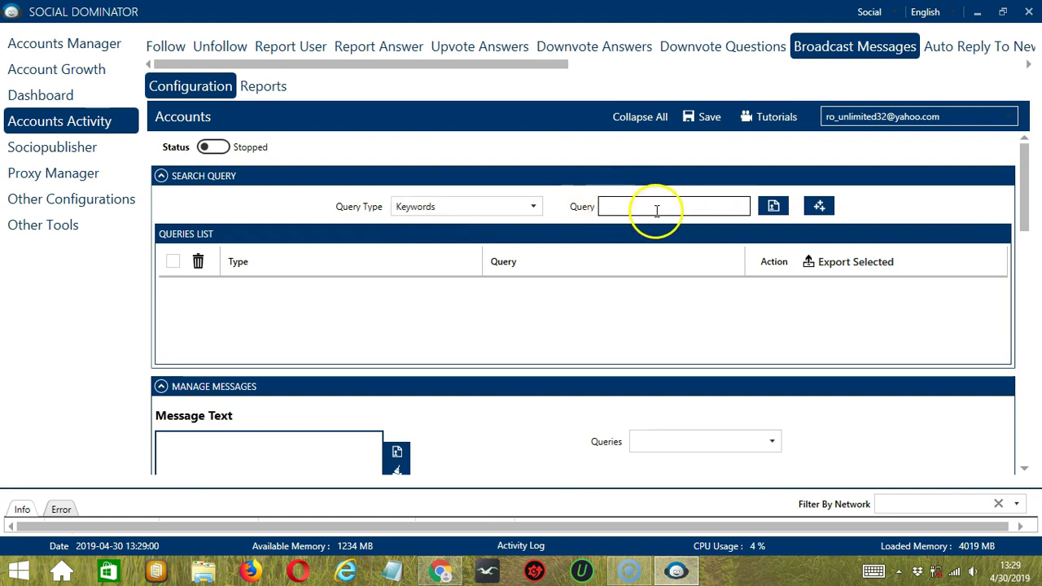
pyautogui.click(774, 206)
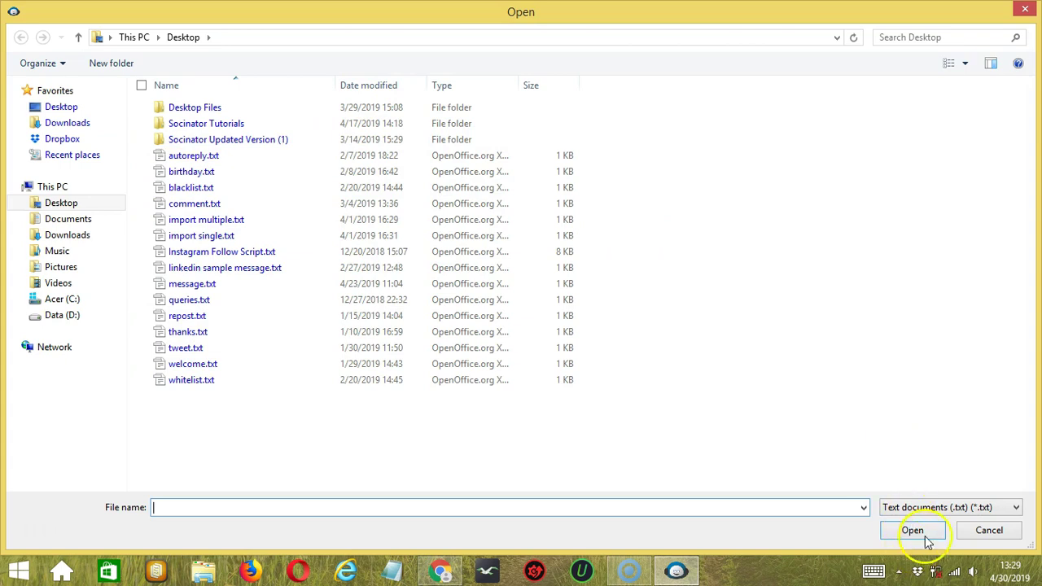
pyautogui.click(986, 530)
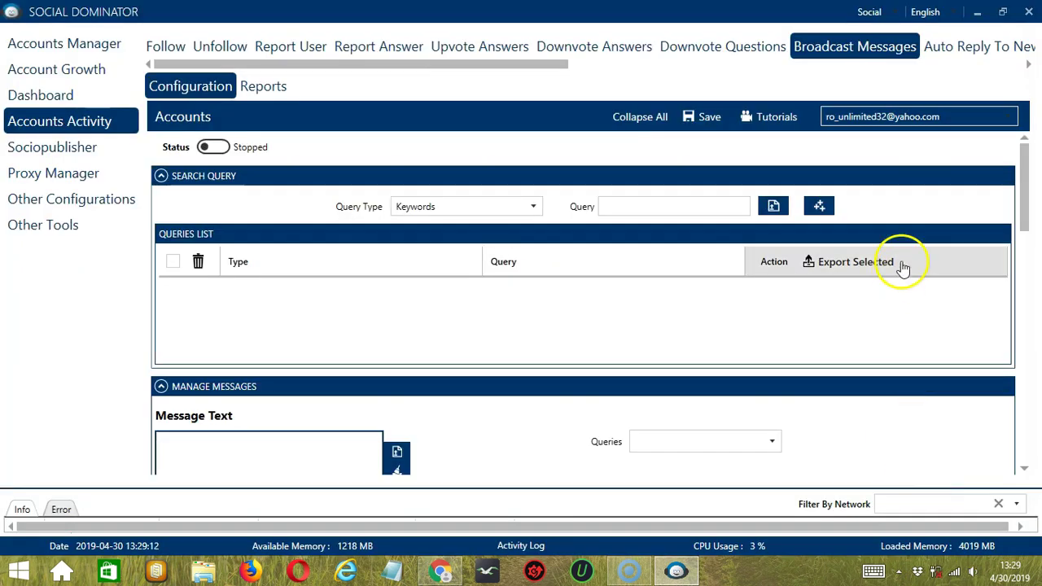
pyautogui.click(821, 212)
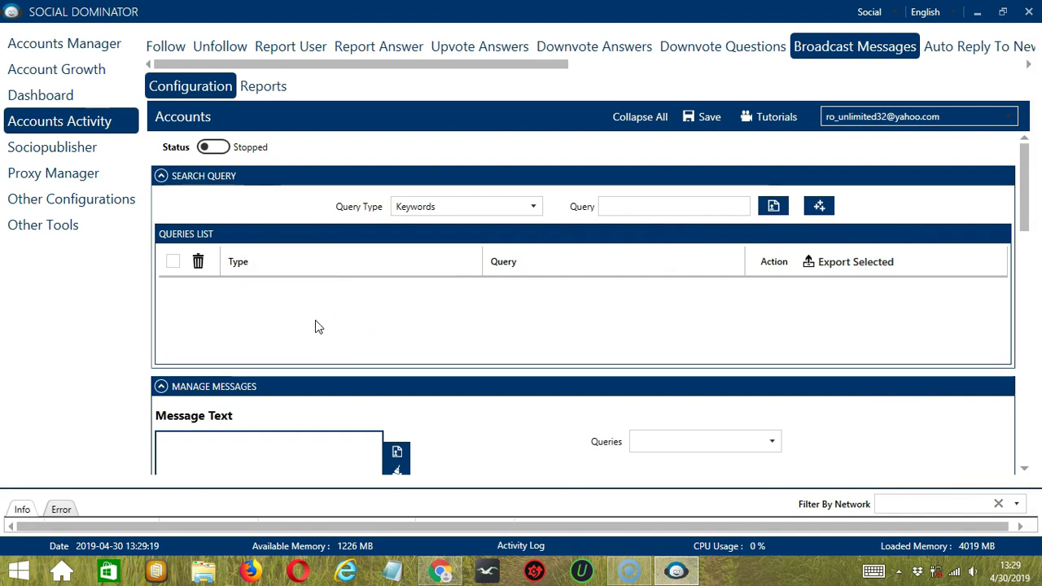
# - Add a Keywords search query for "zuckerberg" to the queries list
pyautogui.click(606, 209)
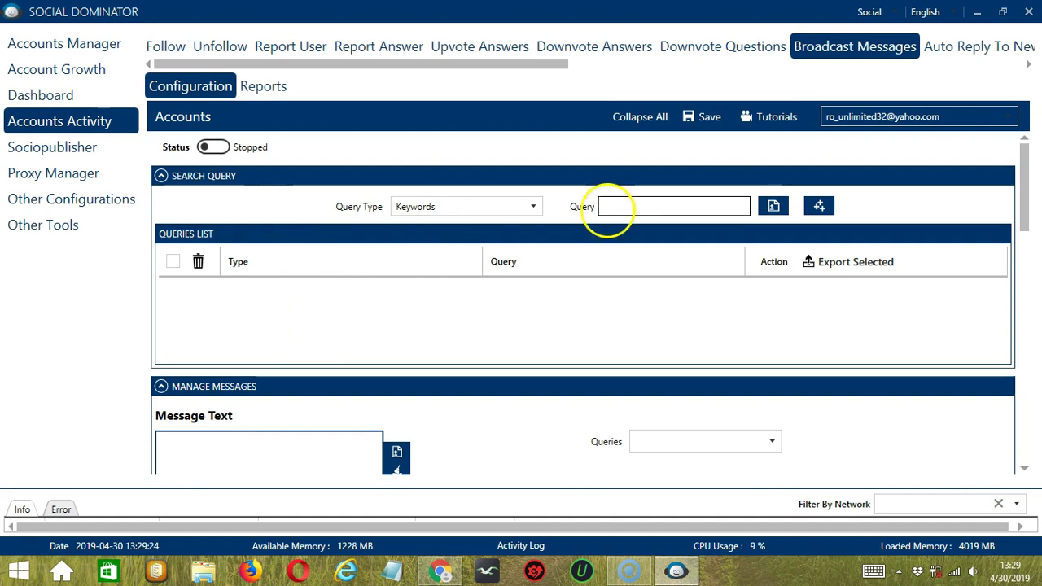
pyautogui.write('zuckerberg')
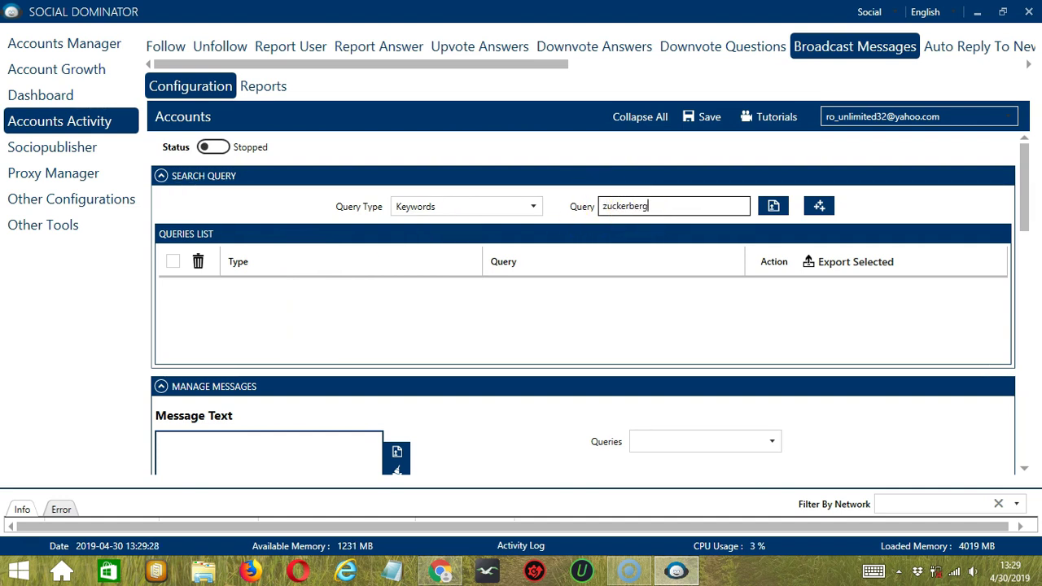
pyautogui.click(821, 207)
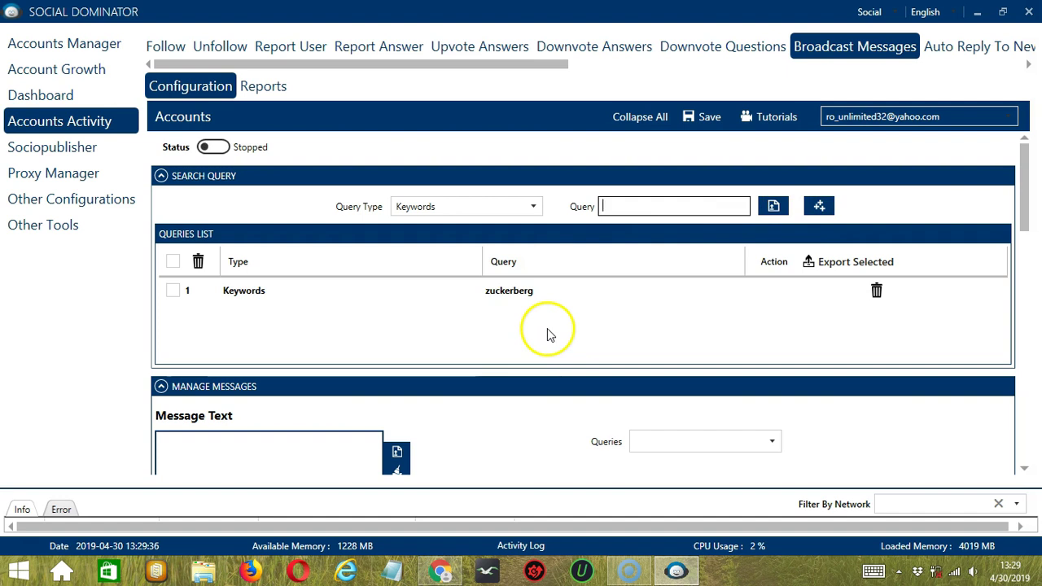
# - Add a Someone's Followers query for "Mark-Zuckerberg", copying the profile name from the Quora profile URL in Chrome
pyautogui.click(534, 206)
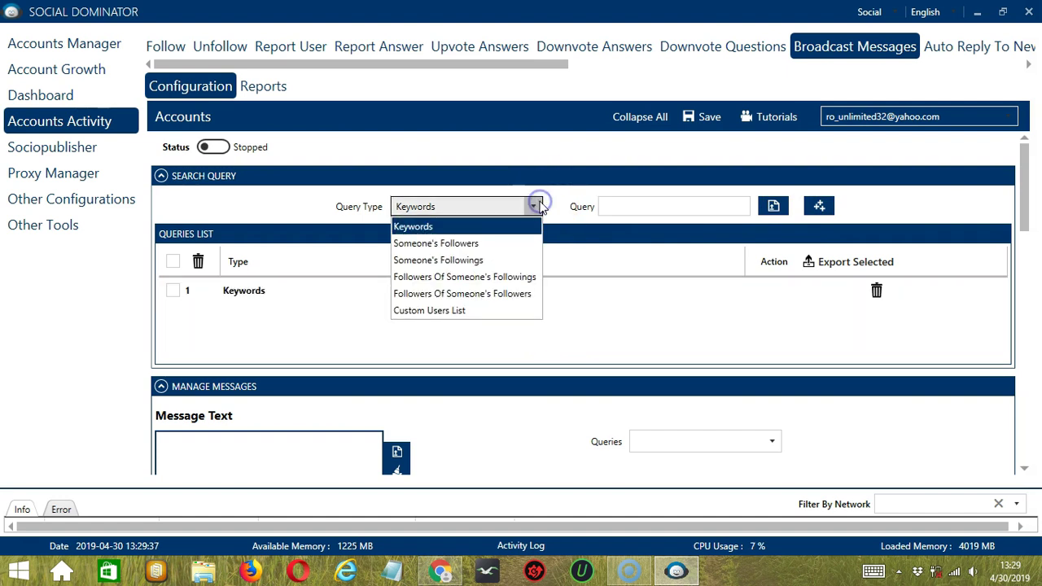
pyautogui.click(493, 243)
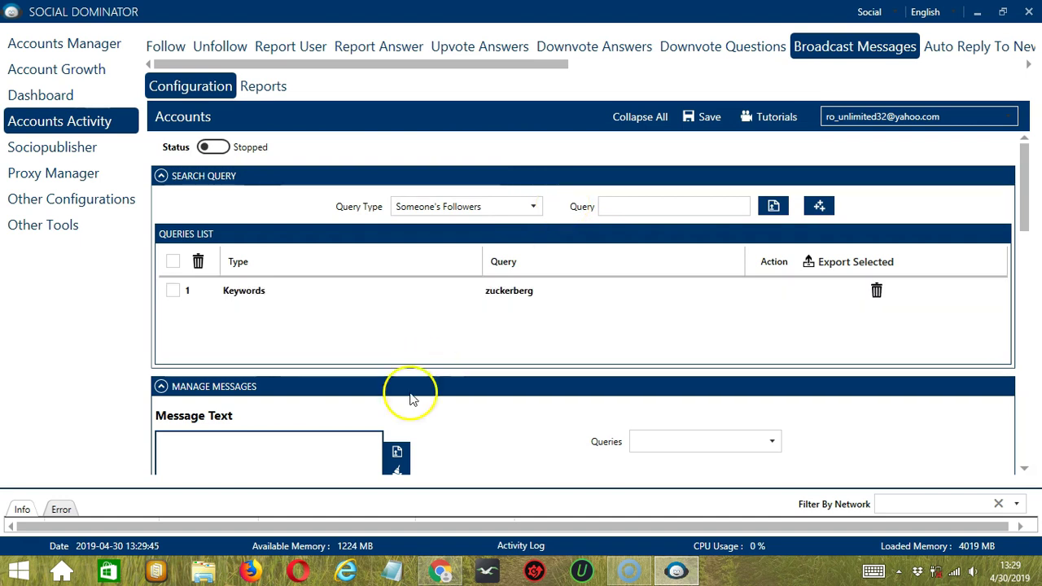
pyautogui.click(442, 570)
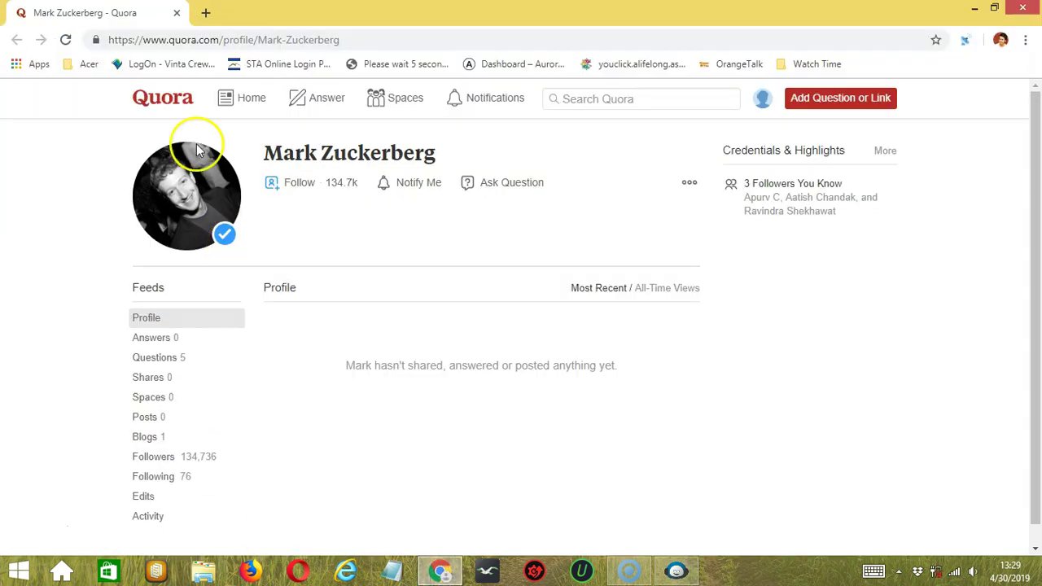
pyautogui.moveTo(259, 39); pyautogui.dragTo(329, 43)
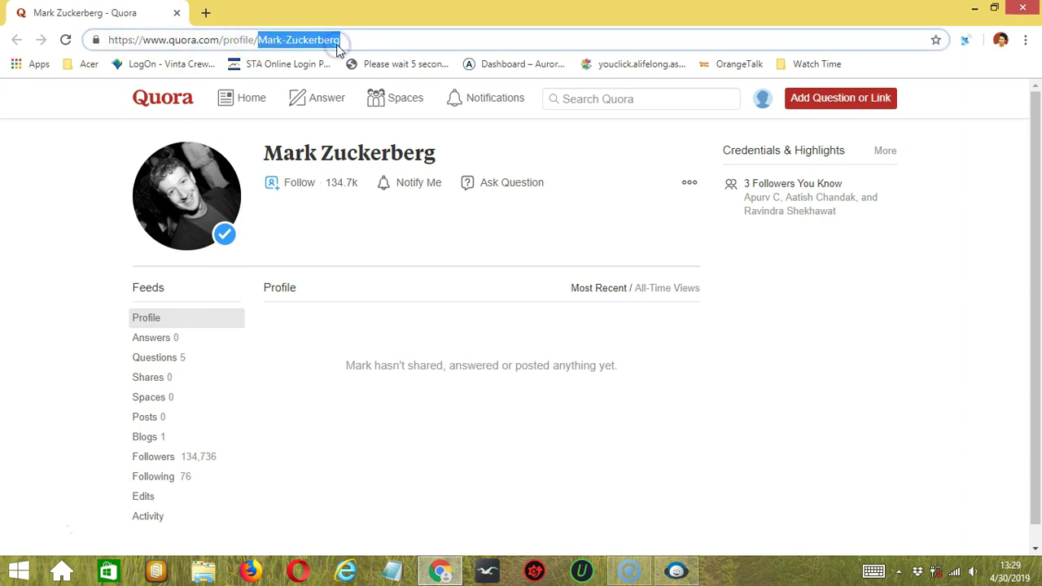
pyautogui.hotkey('ctrl', 'c')
pyautogui.hotkey('alt', 'Tab')
pyautogui.click(635, 206)
pyautogui.hotkey('ctrl', 'v')
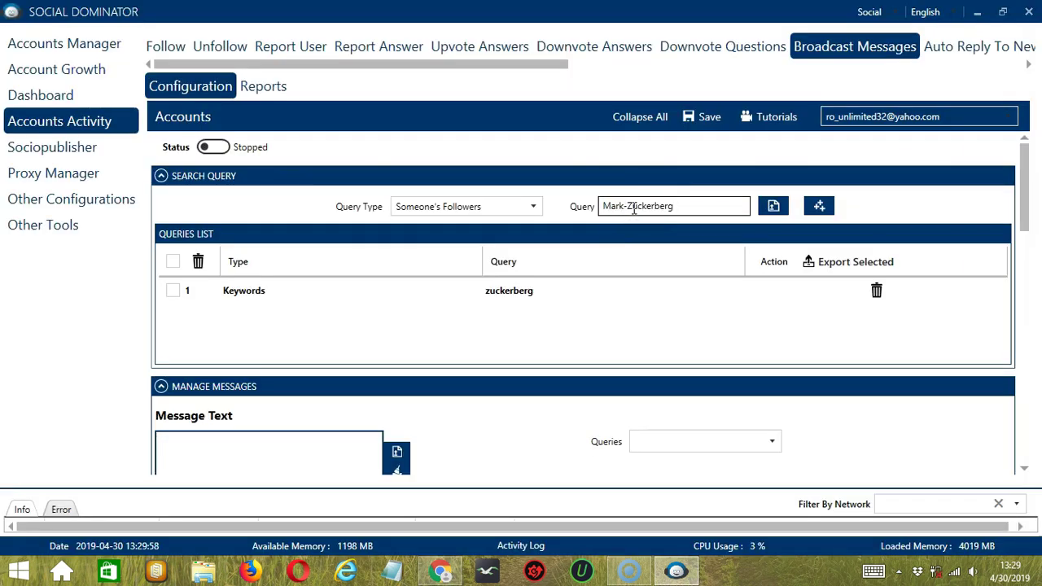
pyautogui.click(819, 208)
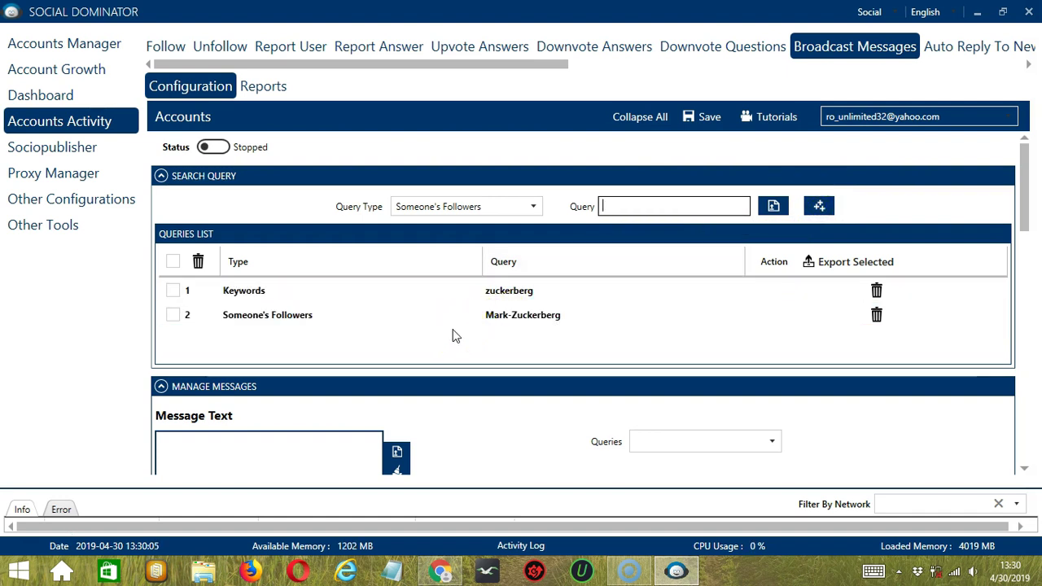
# - Add a Someone's Followings query for "Mark-Zuckerberg" to the queries list
pyautogui.click(532, 206)
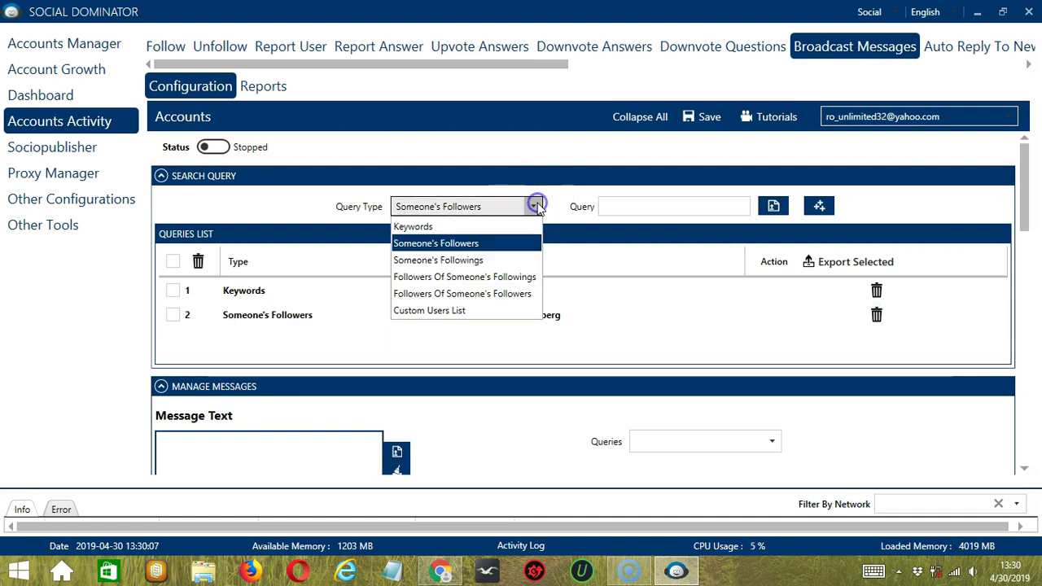
pyautogui.click(488, 258)
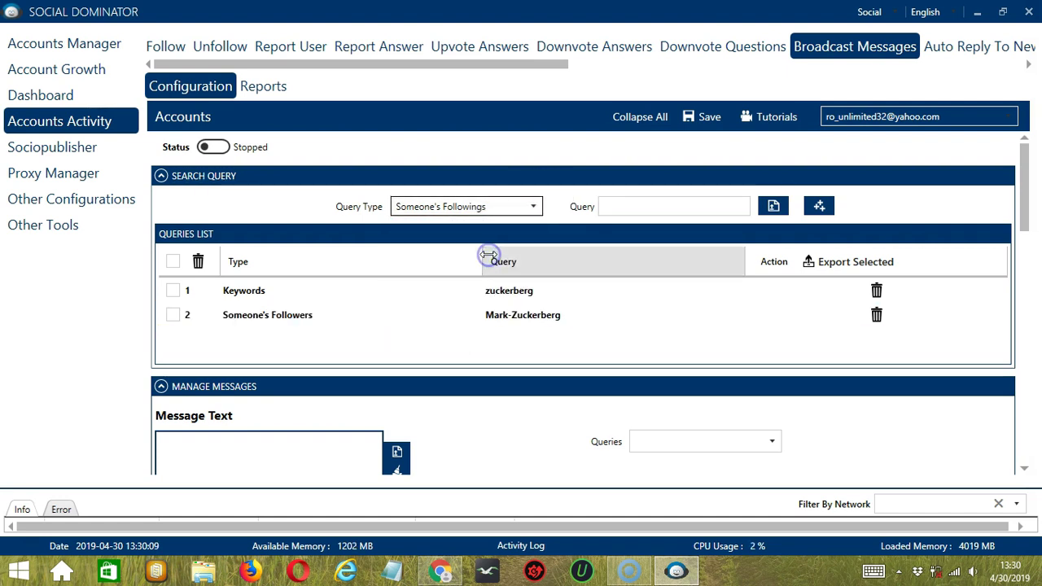
pyautogui.click(655, 210)
pyautogui.hotkey('ctrl', 'v')
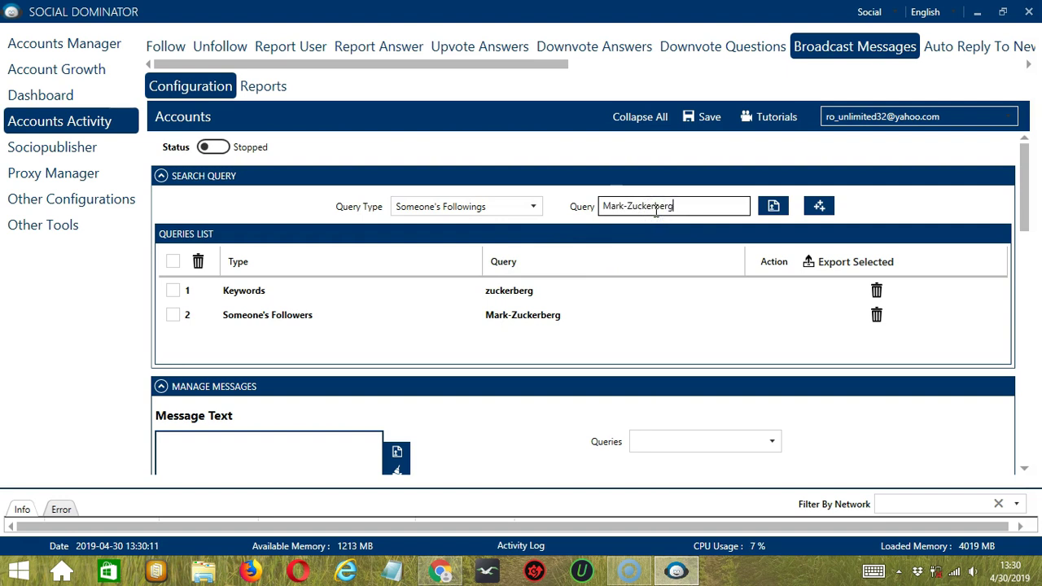
pyautogui.click(814, 209)
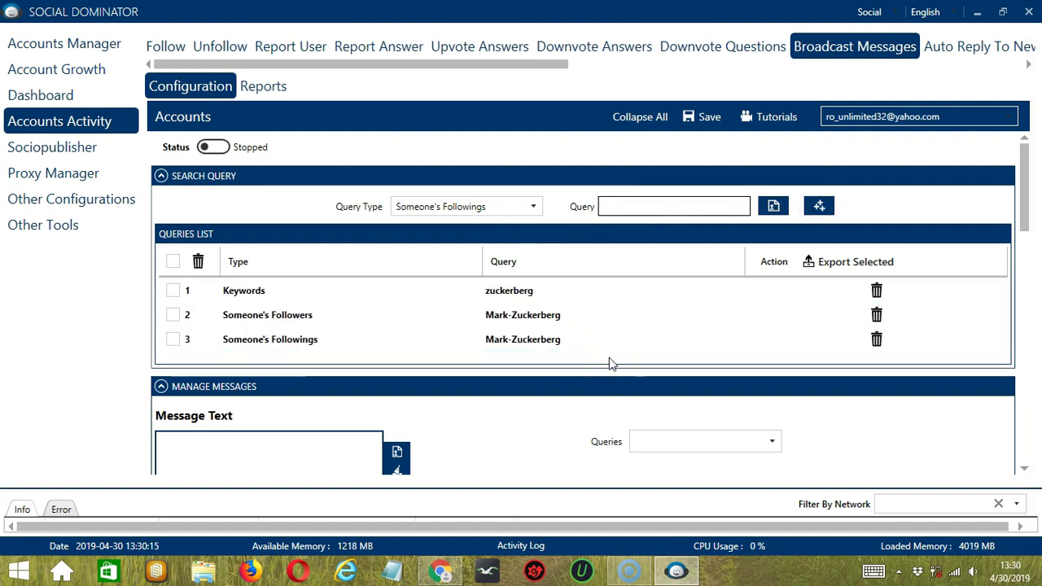
pyautogui.click(582, 351)
# - Add a Followers Of Someone's Followings query for "Mark-Zuckerberg" to the queries list
pyautogui.click(533, 206)
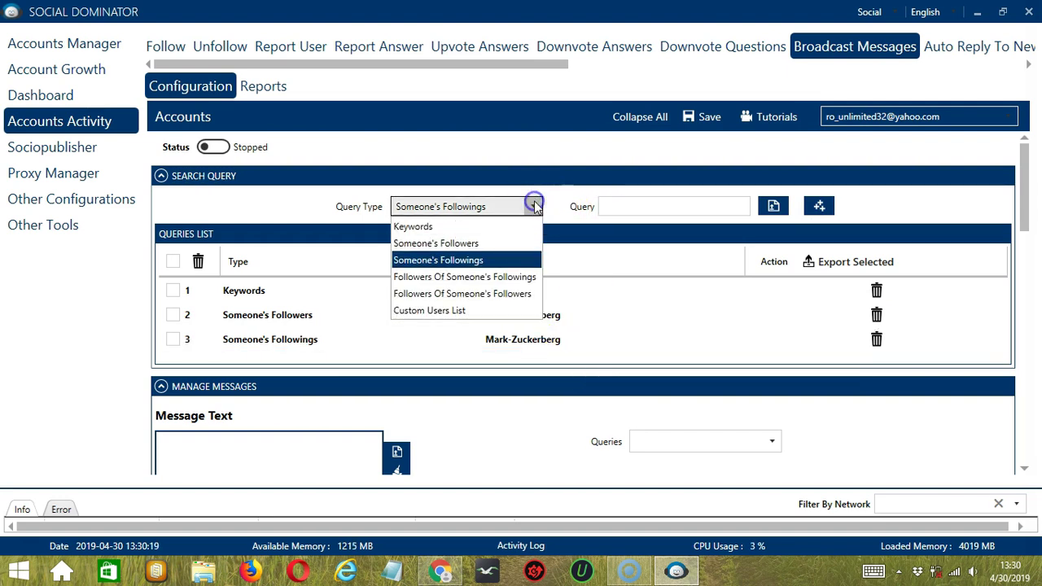
pyautogui.click(494, 280)
pyautogui.click(649, 206)
pyautogui.hotkey('ctrl', 'v')
pyautogui.click(819, 209)
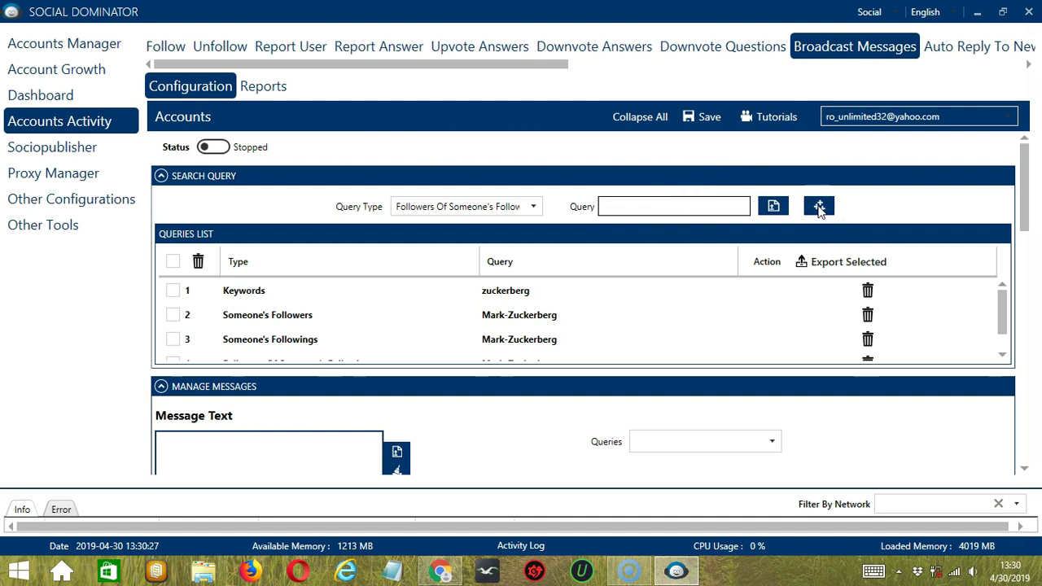
pyautogui.click(633, 347)
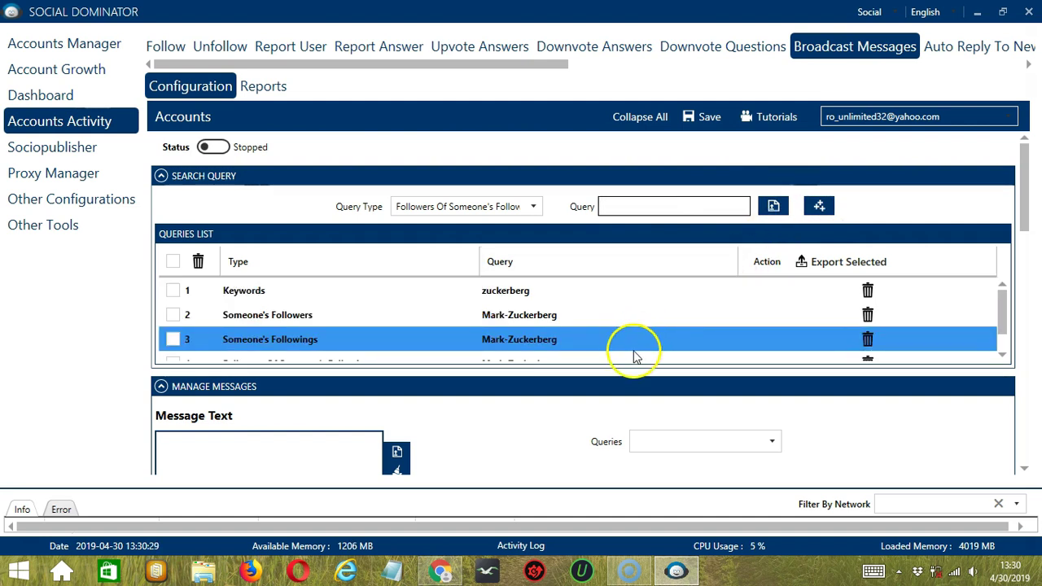
# - Add a Followers Of Someone's Followers query for "Mark-Zuckerberg" to the queries list
pyautogui.click(534, 205)
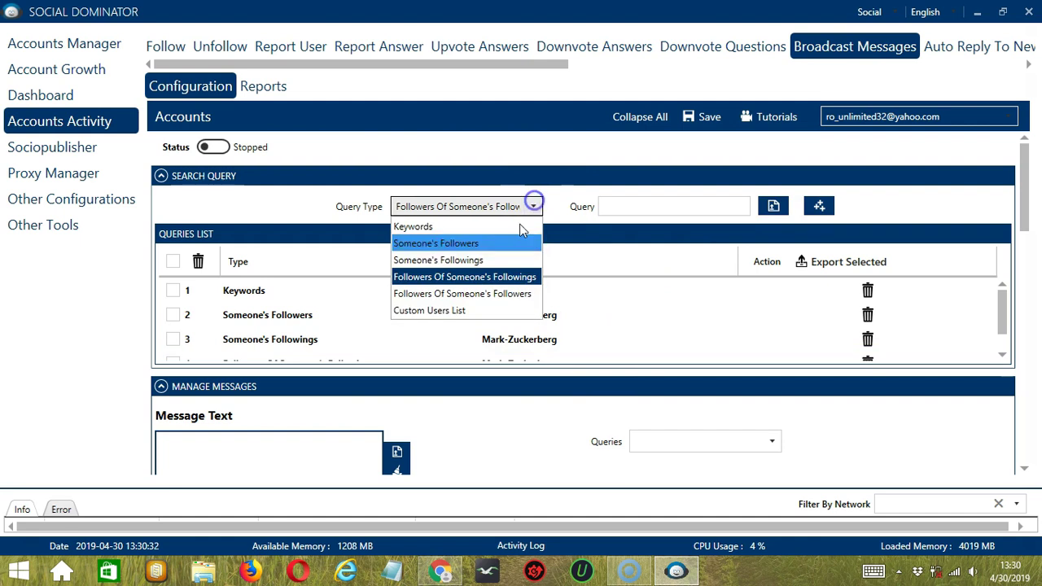
pyautogui.click(503, 298)
pyautogui.click(646, 204)
pyautogui.hotkey('ctrl', 'v')
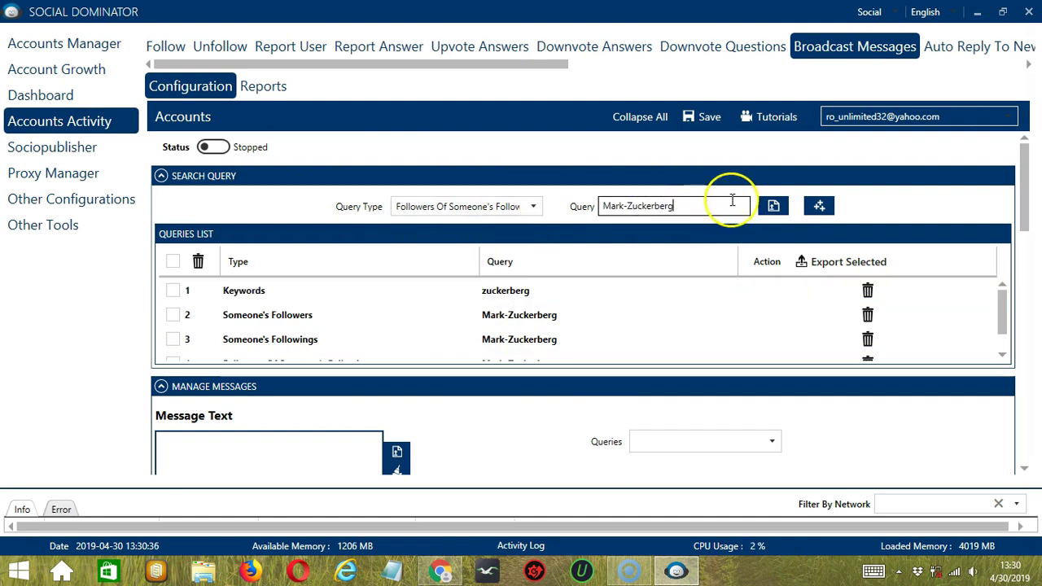
pyautogui.click(819, 207)
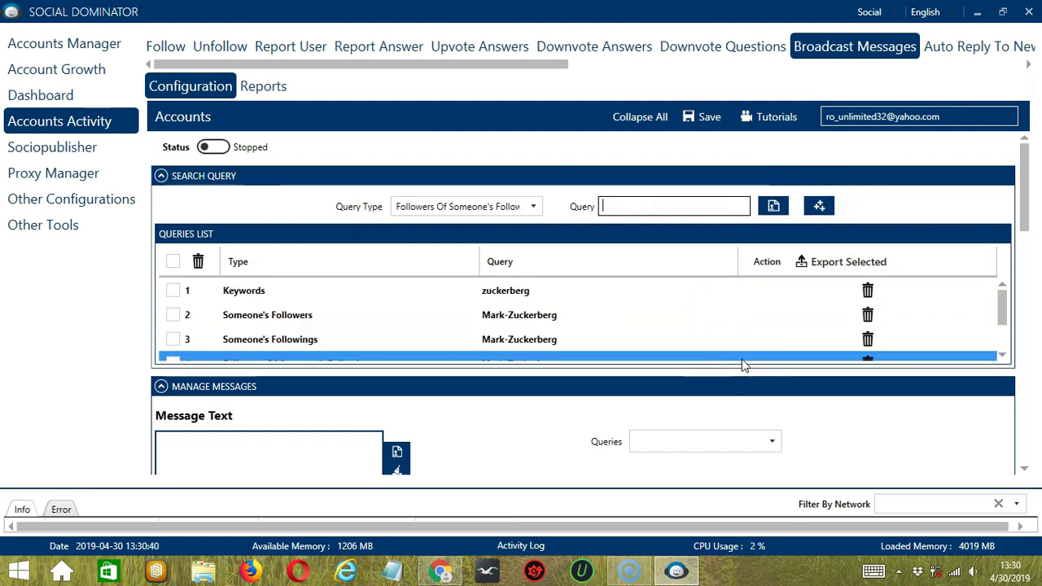
# - Add a Custom Users List query using the copied clipboard content
pyautogui.click(531, 206)
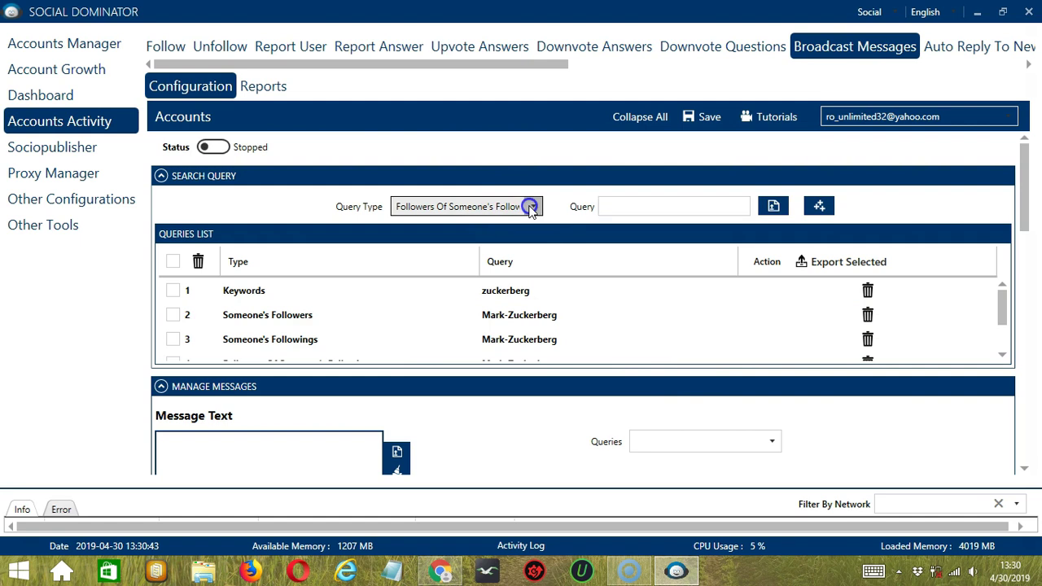
pyautogui.click(473, 307)
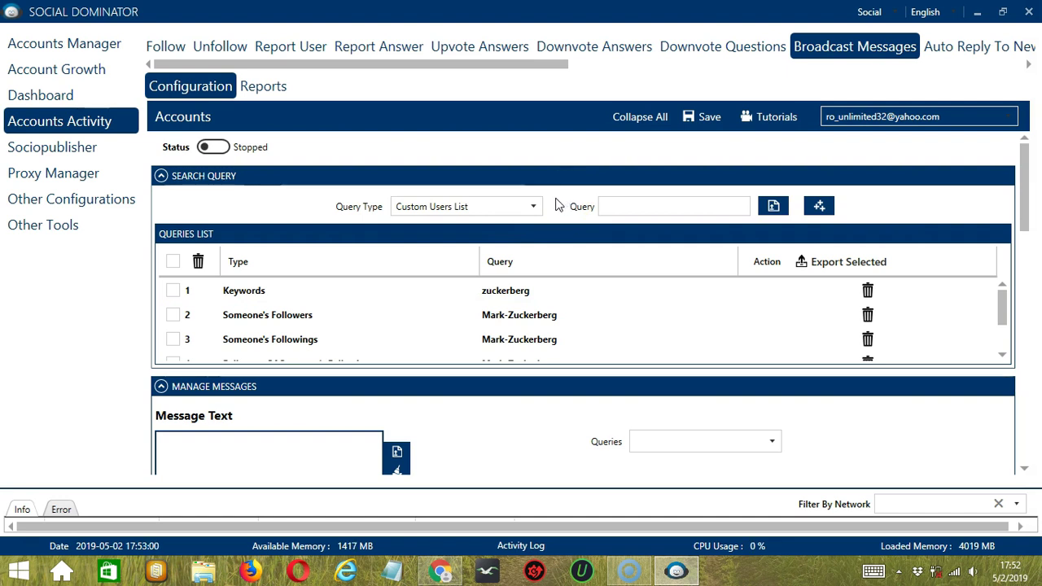
pyautogui.click(621, 209)
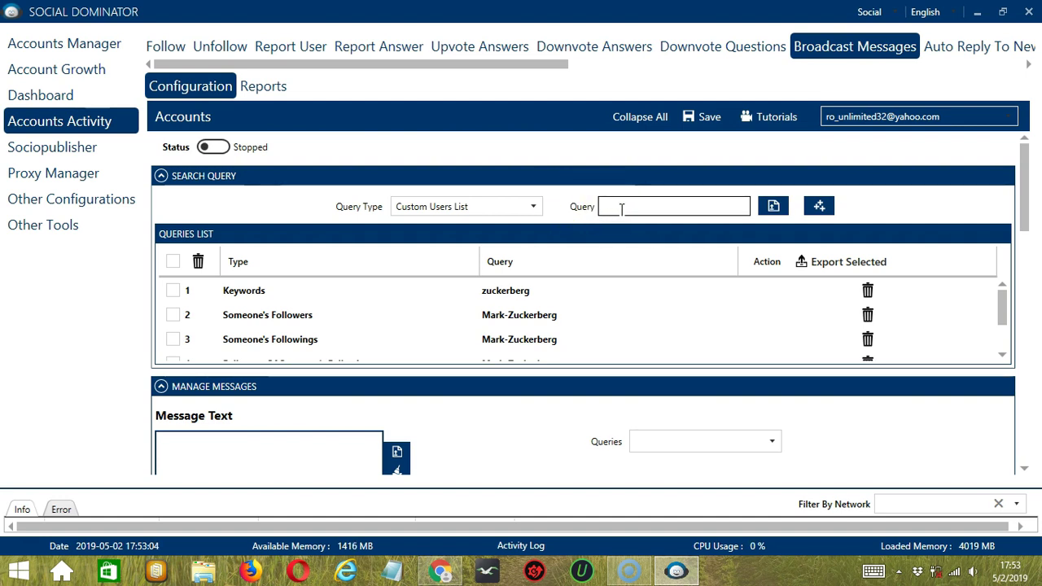
pyautogui.hotkey('ctrl', 'v')
pyautogui.click(819, 206)
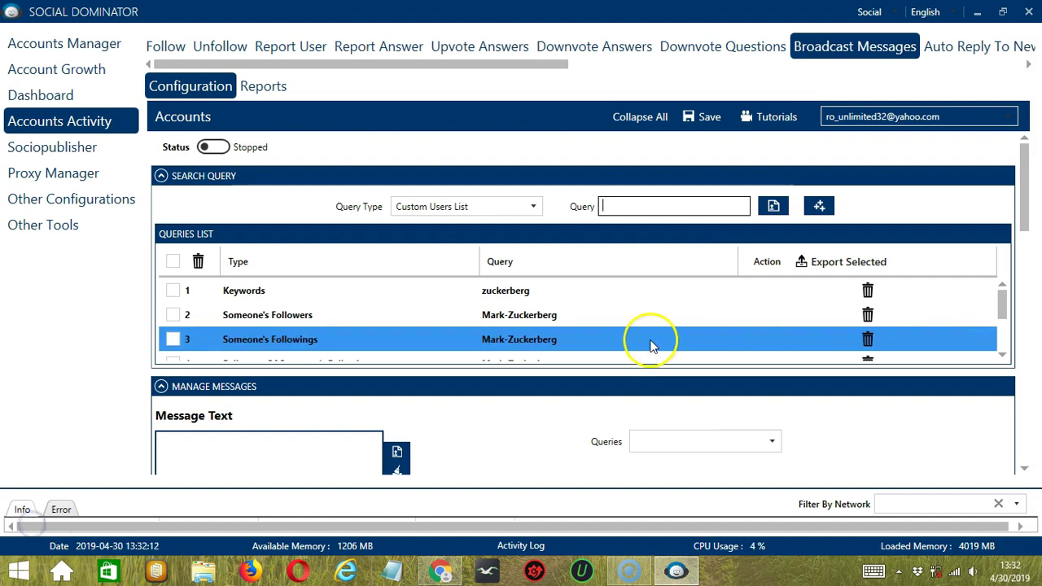
pyautogui.click(686, 298)
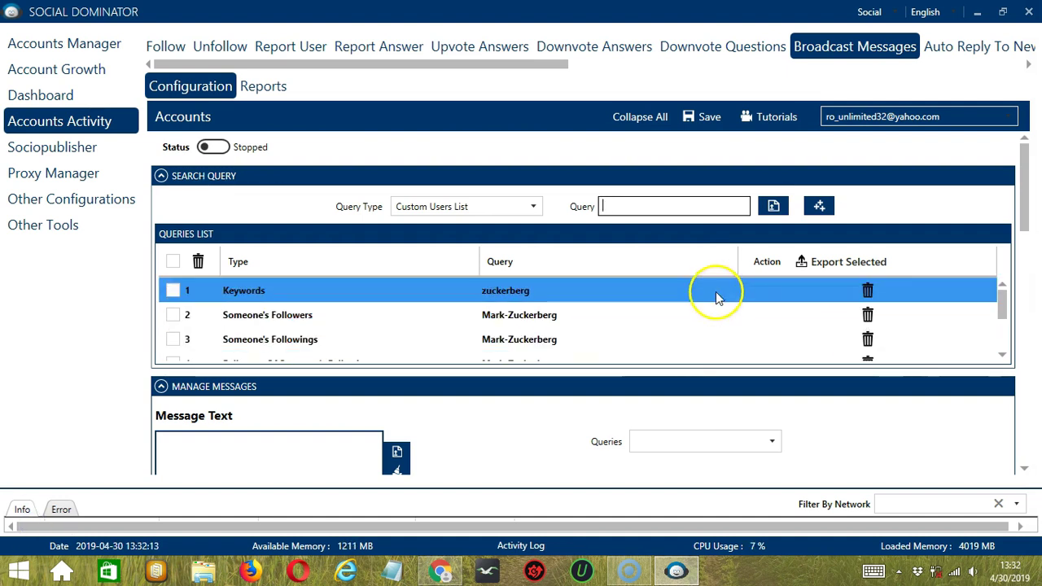
pyautogui.click(737, 314)
pyautogui.click(718, 342)
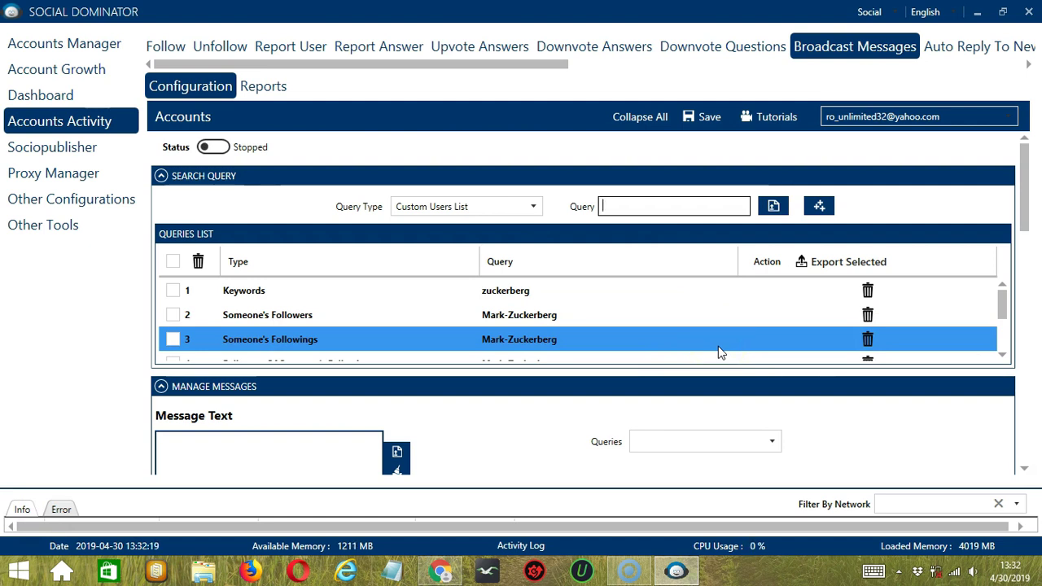
pyautogui.click(809, 287)
pyautogui.click(895, 341)
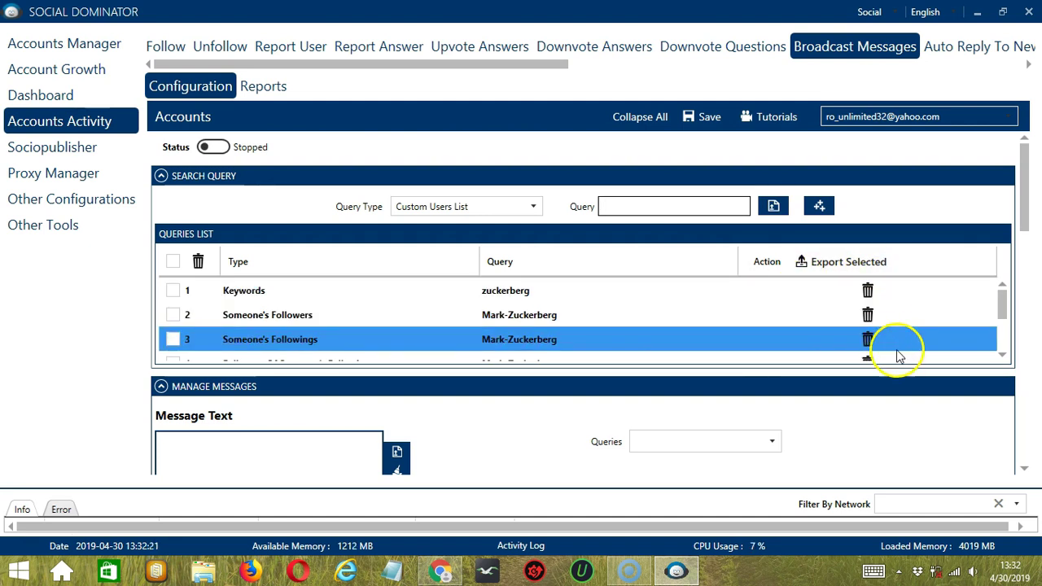
# - Delete the Keywords query "zuckerberg" from the queries list
pyautogui.click(919, 314)
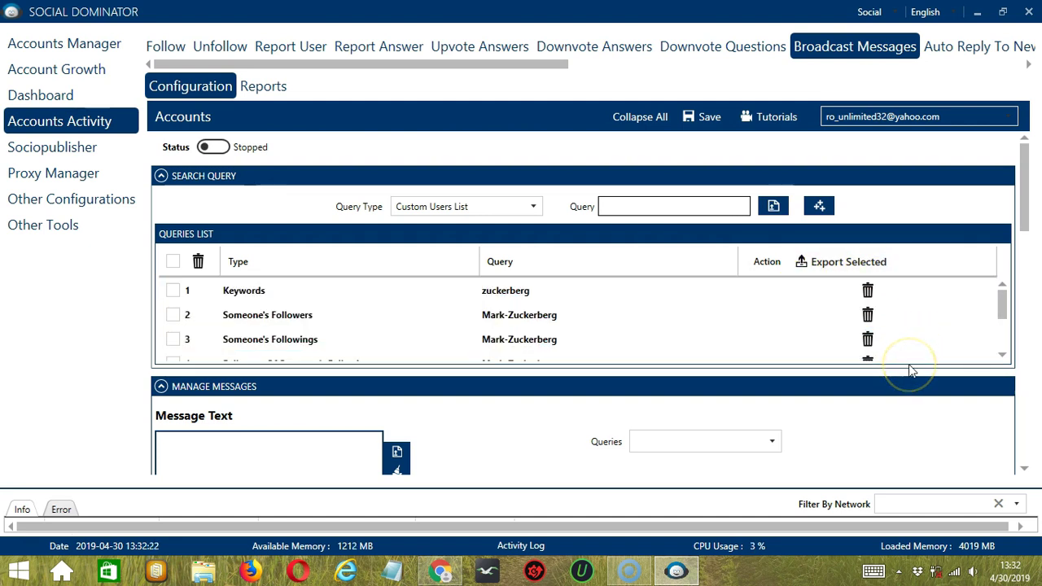
pyautogui.click(867, 291)
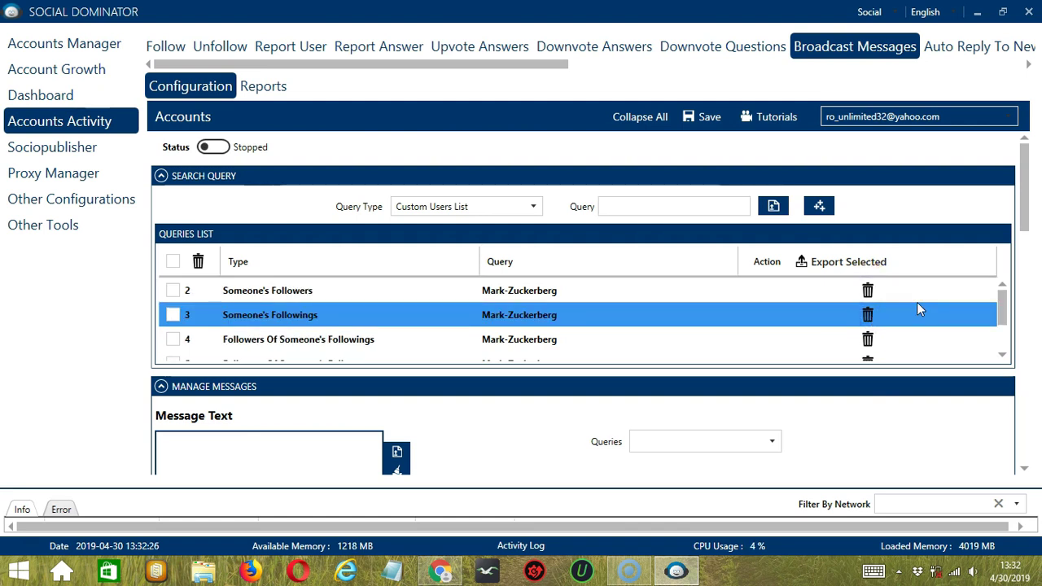
# - Enter "Hello" by hand as the message text and clear the field again
pyautogui.scroll(-5, 651, 261)
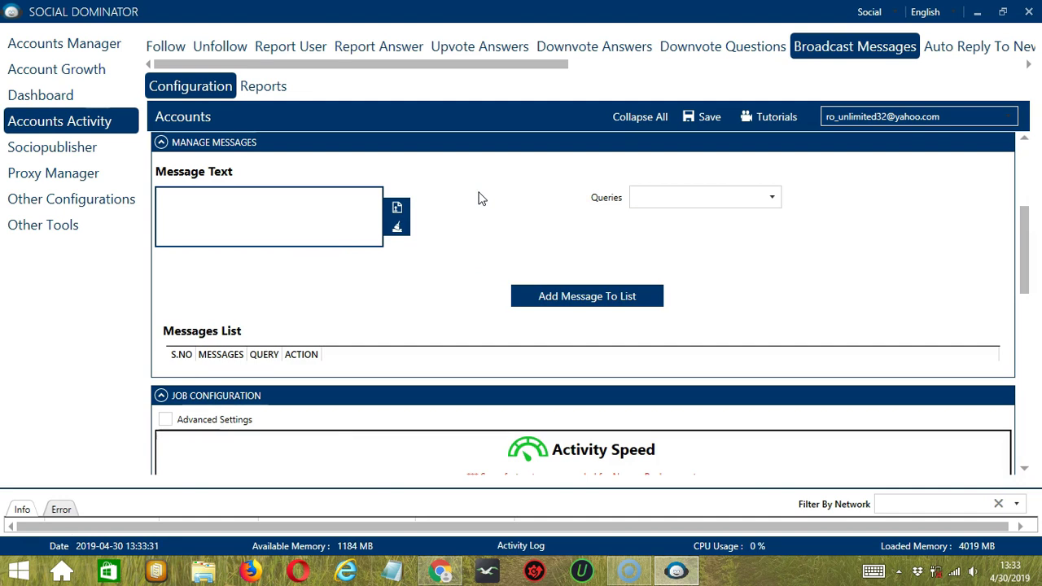
pyautogui.click(337, 214)
pyautogui.click(269, 217)
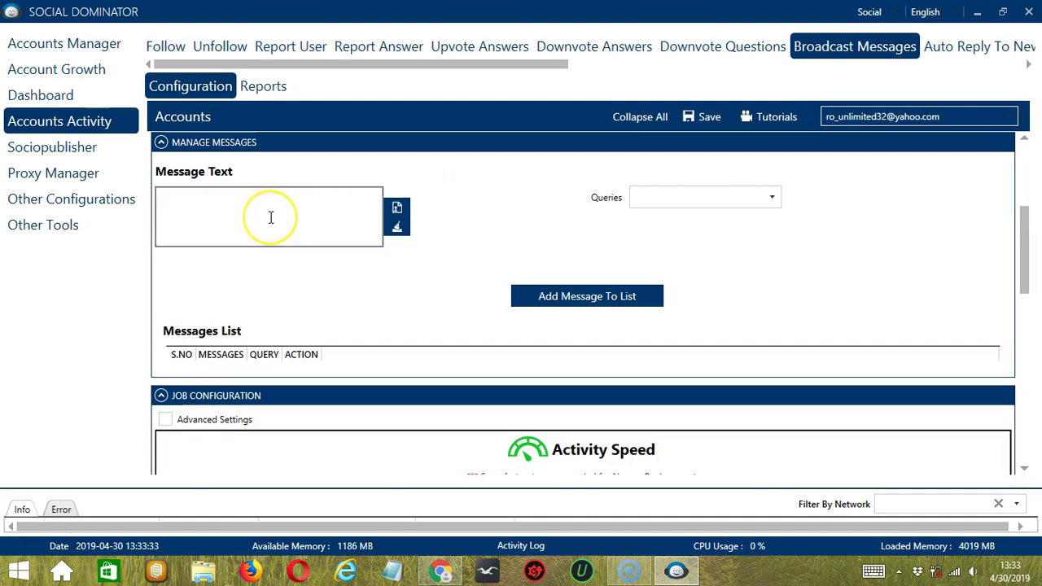
pyautogui.click(271, 217)
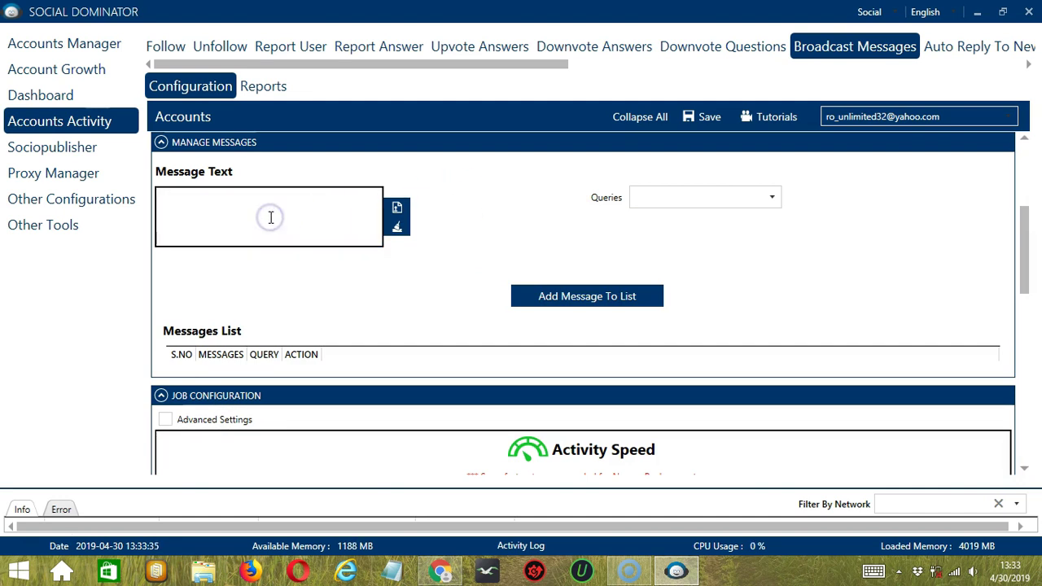
pyautogui.click(271, 206)
pyautogui.write('Hello')
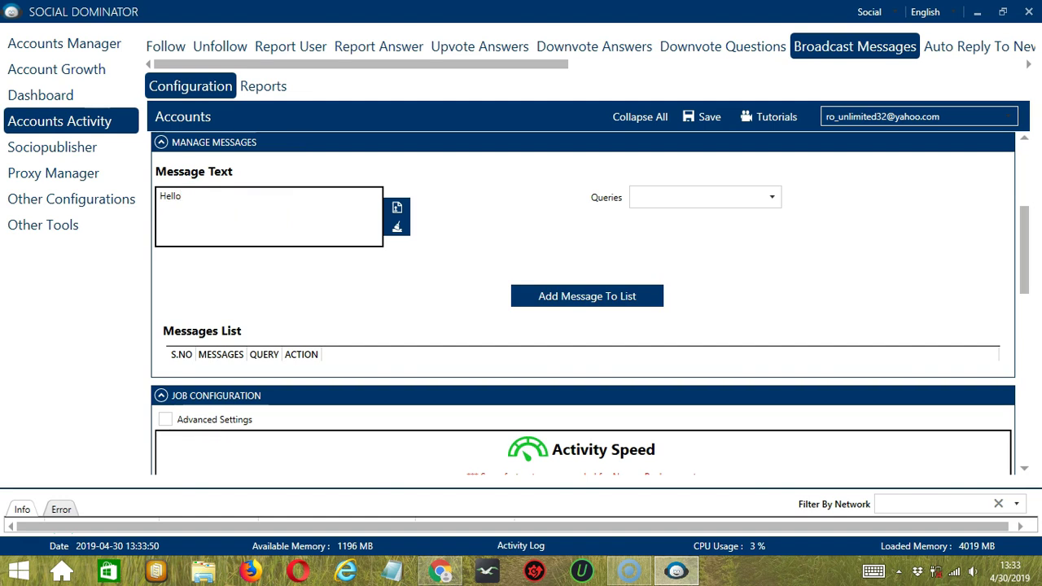
pyautogui.click(399, 232)
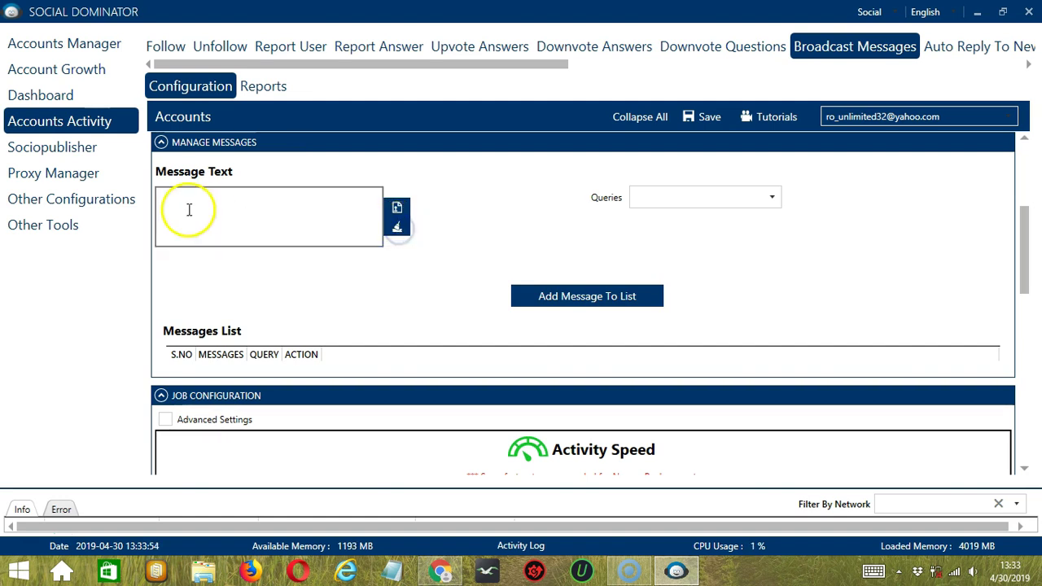
# - Import the message text from the file message.txt on the Desktop
pyautogui.click(396, 209)
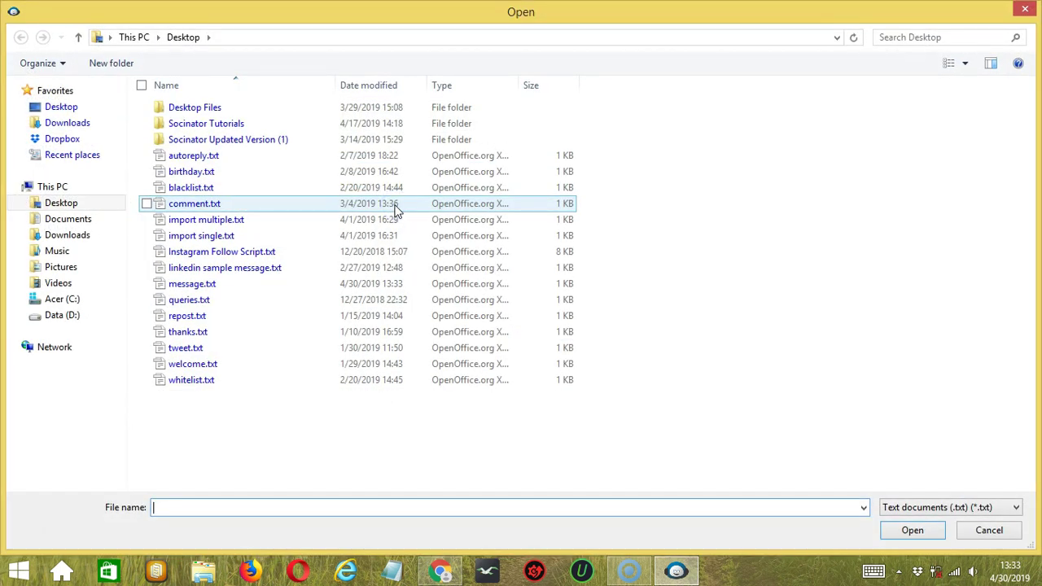
pyautogui.click(205, 286)
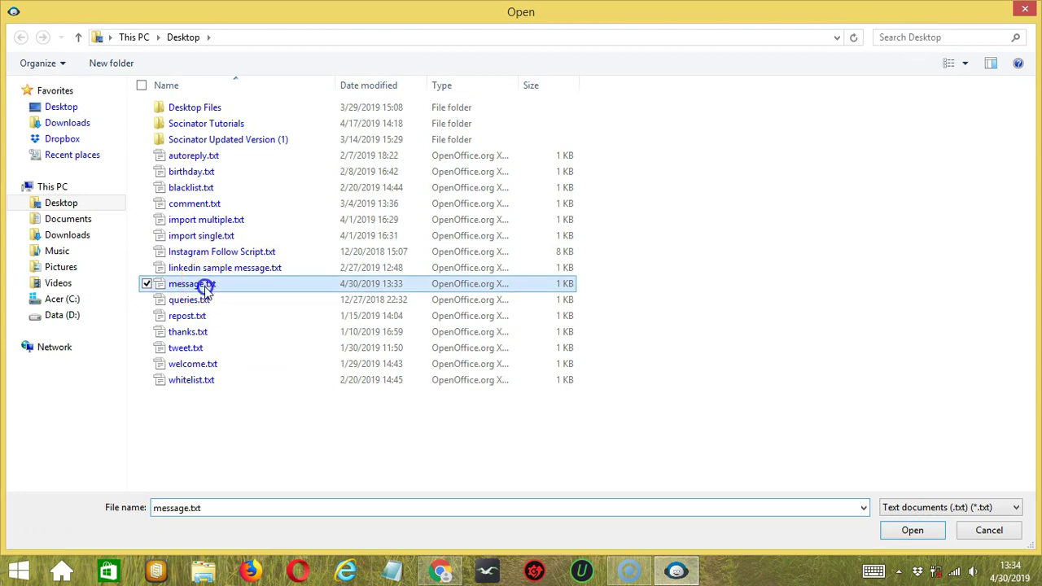
pyautogui.click(911, 531)
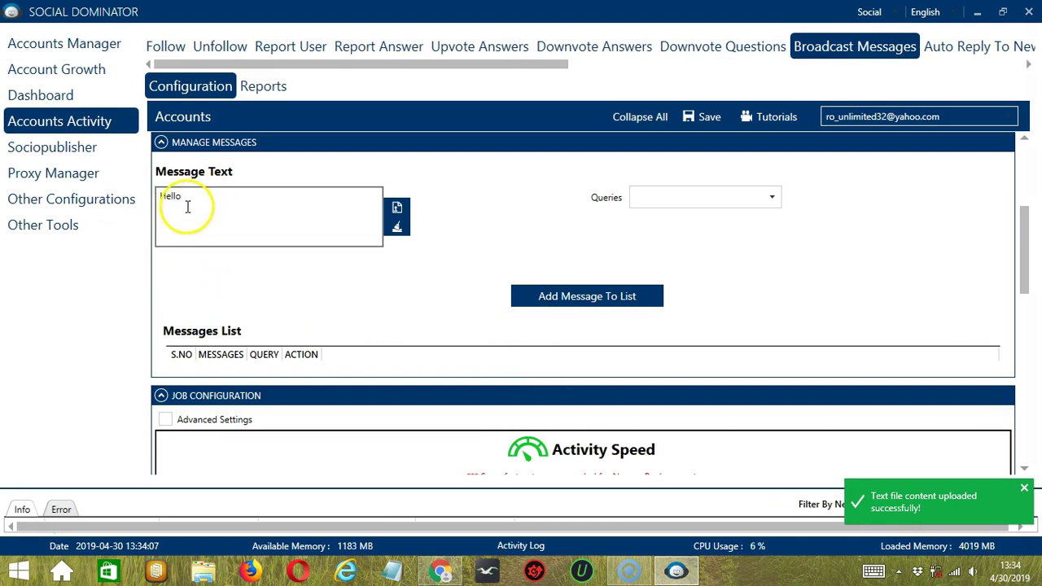
# - Assign all queries to the "Hello" message and add it to the messages list
pyautogui.click(777, 198)
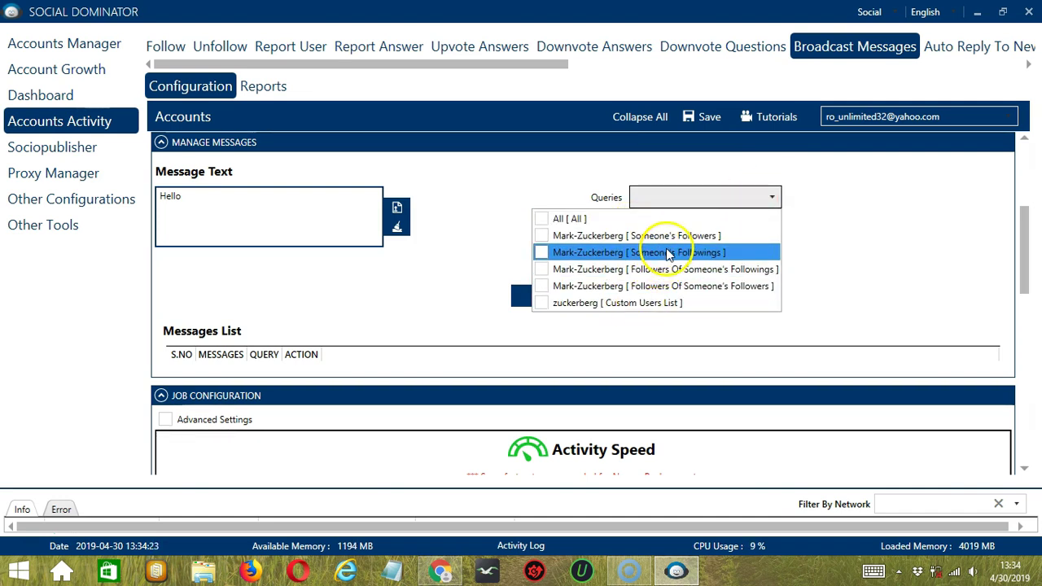
pyautogui.click(542, 221)
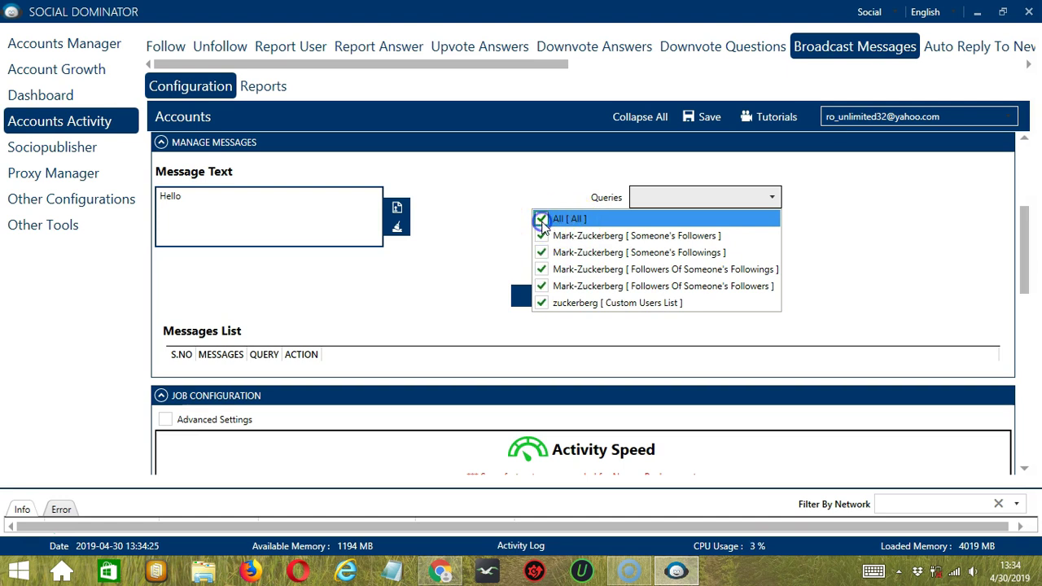
pyautogui.click(849, 225)
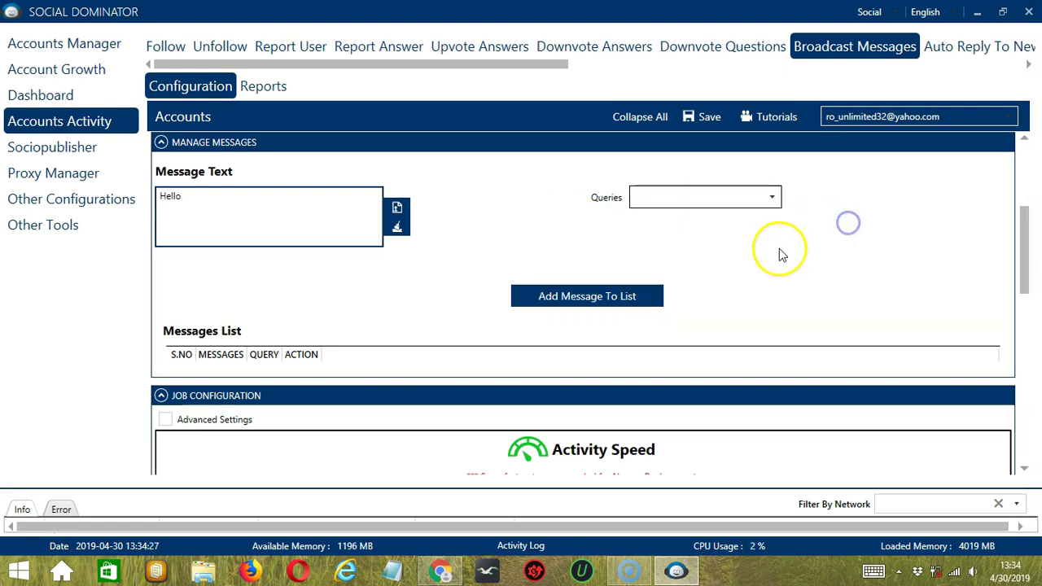
pyautogui.click(647, 298)
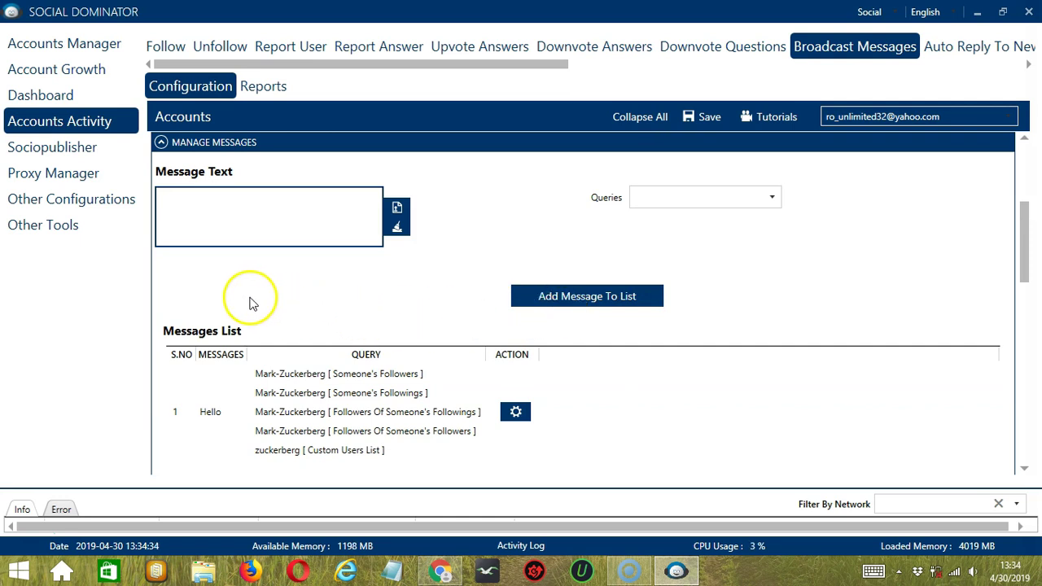
# - Show the edit and delete options of the "Hello" entry in the messages list
pyautogui.click(363, 378)
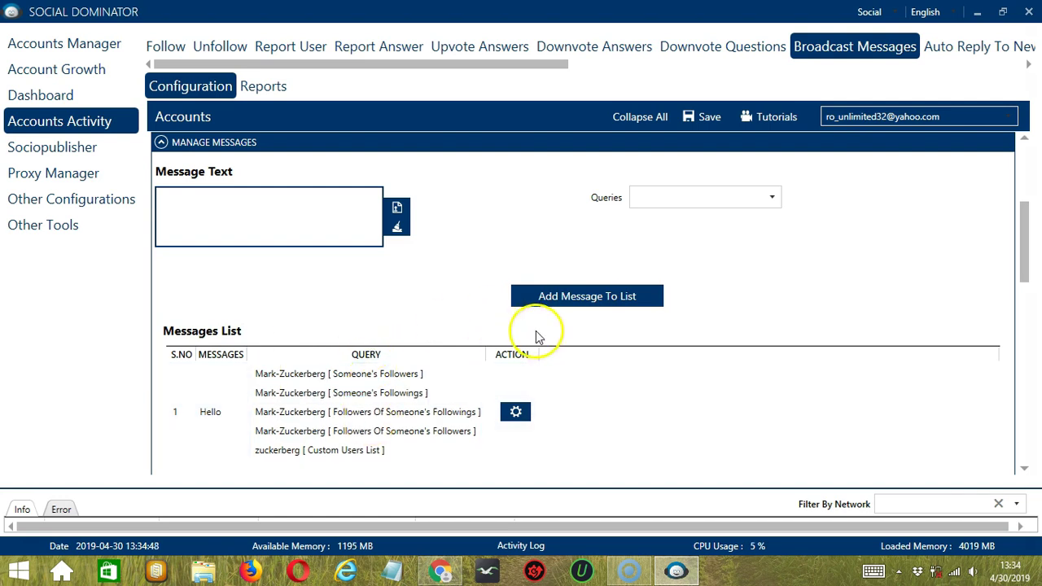
pyautogui.click(516, 412)
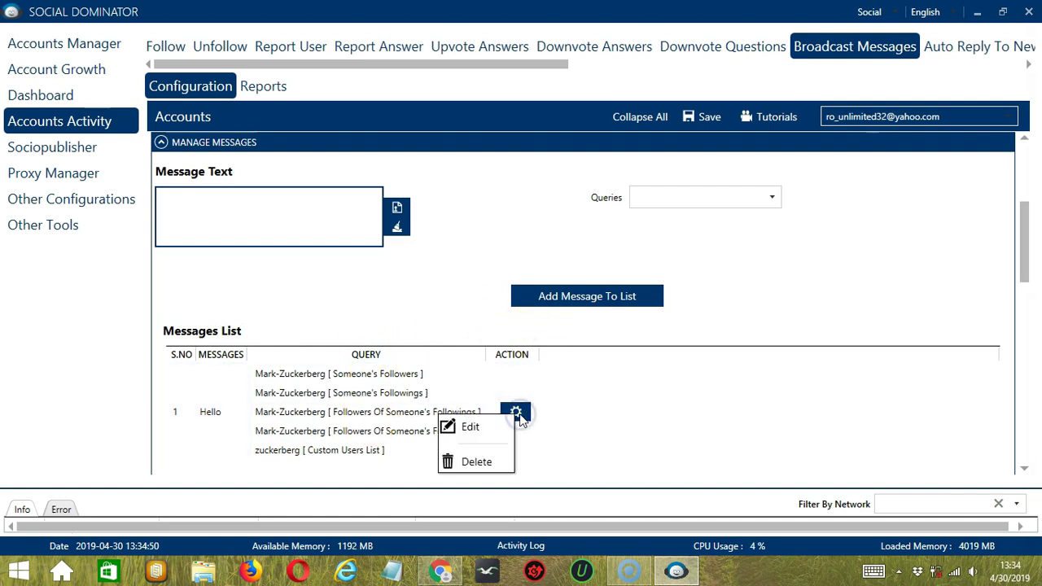
pyautogui.click(491, 460)
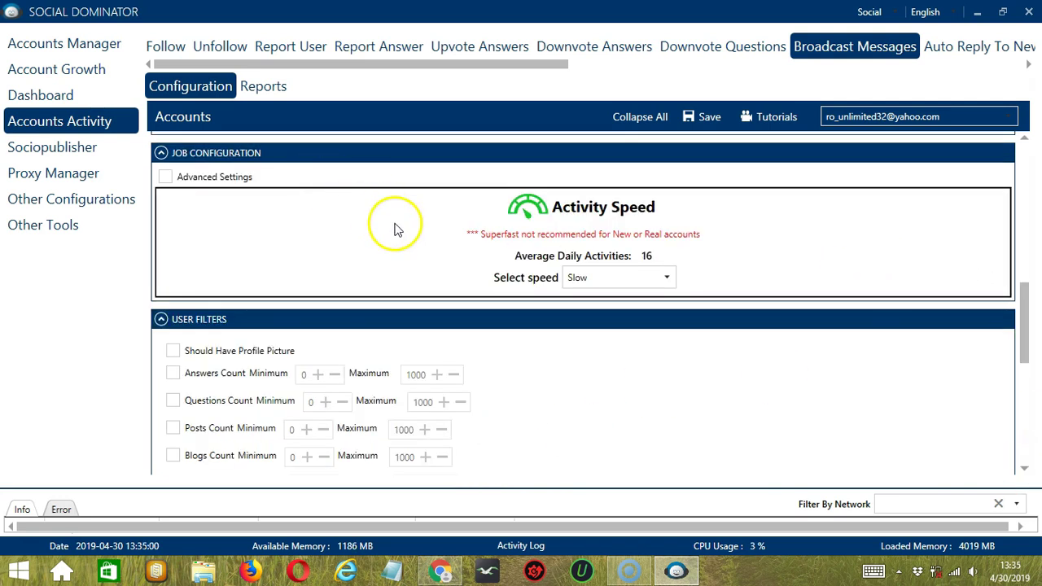
# - Try the Medium and Fast activity speeds in the job configuration, and finish with Superfast selected
pyautogui.click(334, 238)
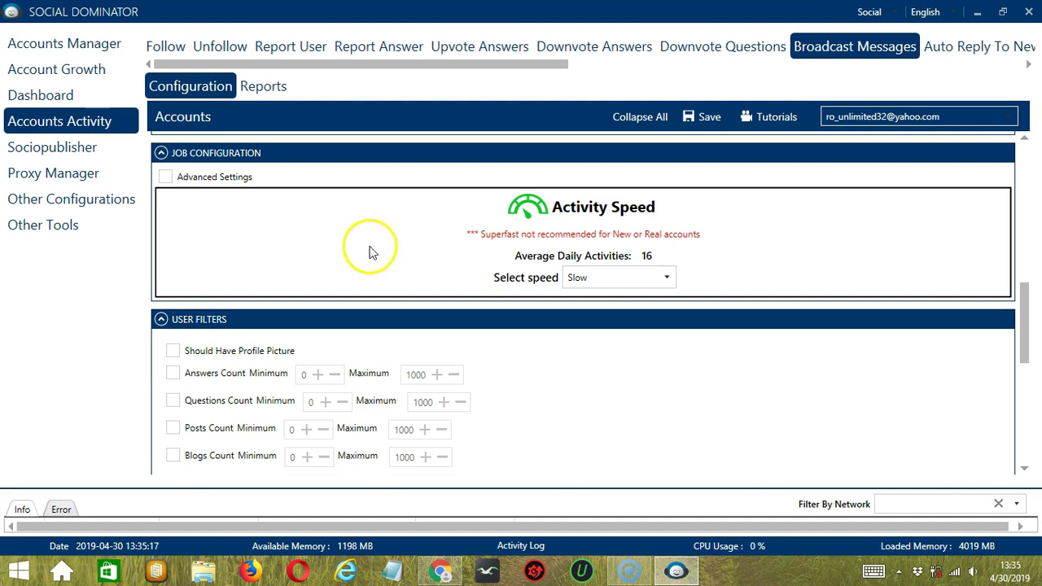
pyautogui.click(669, 279)
pyautogui.click(624, 312)
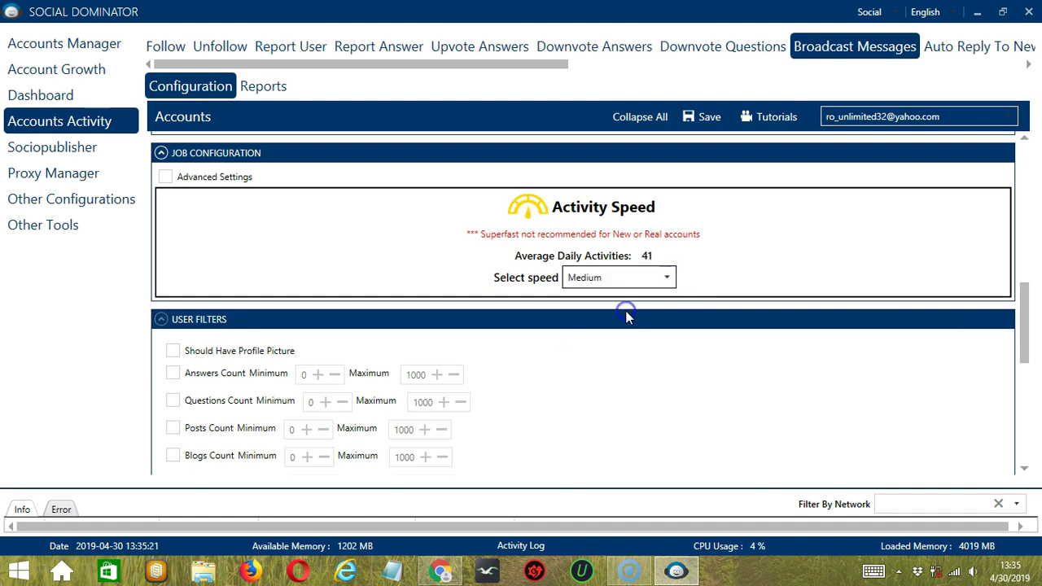
pyautogui.click(664, 281)
pyautogui.click(614, 332)
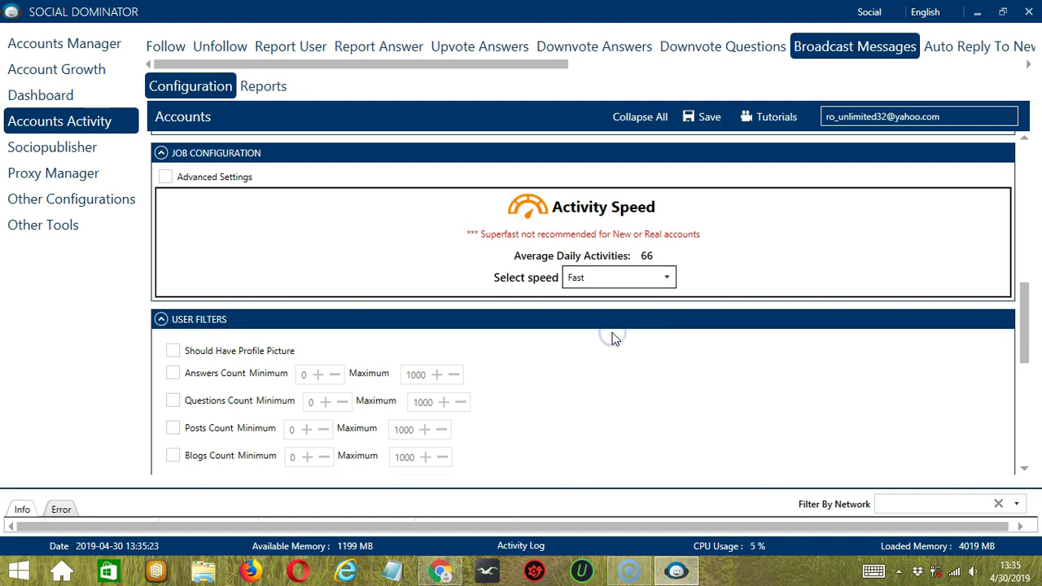
pyautogui.click(656, 276)
pyautogui.click(598, 349)
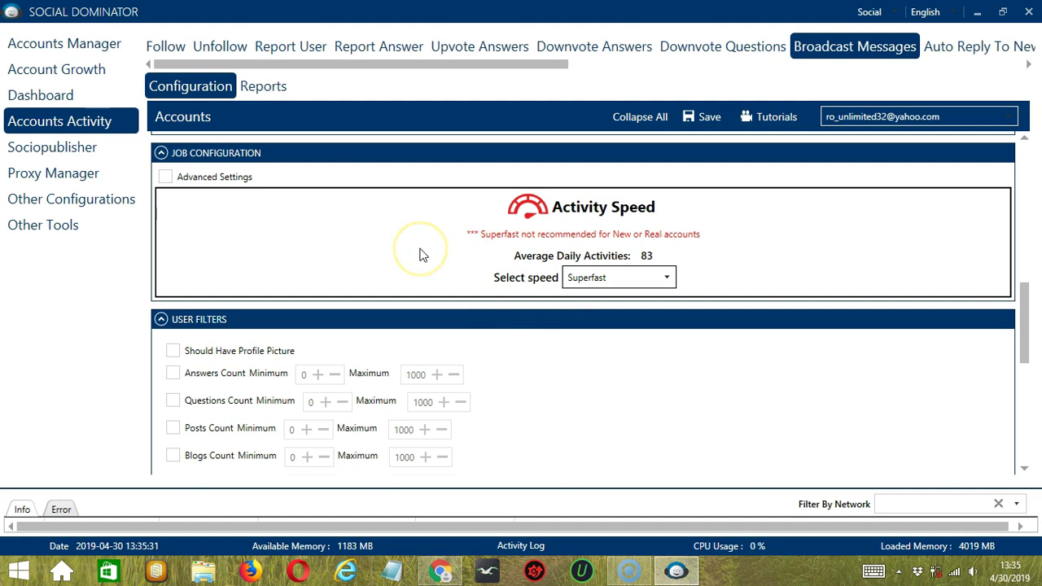
# - Enable the advanced job settings and the option to increase the number of broadcast messages each day
pyautogui.click(166, 178)
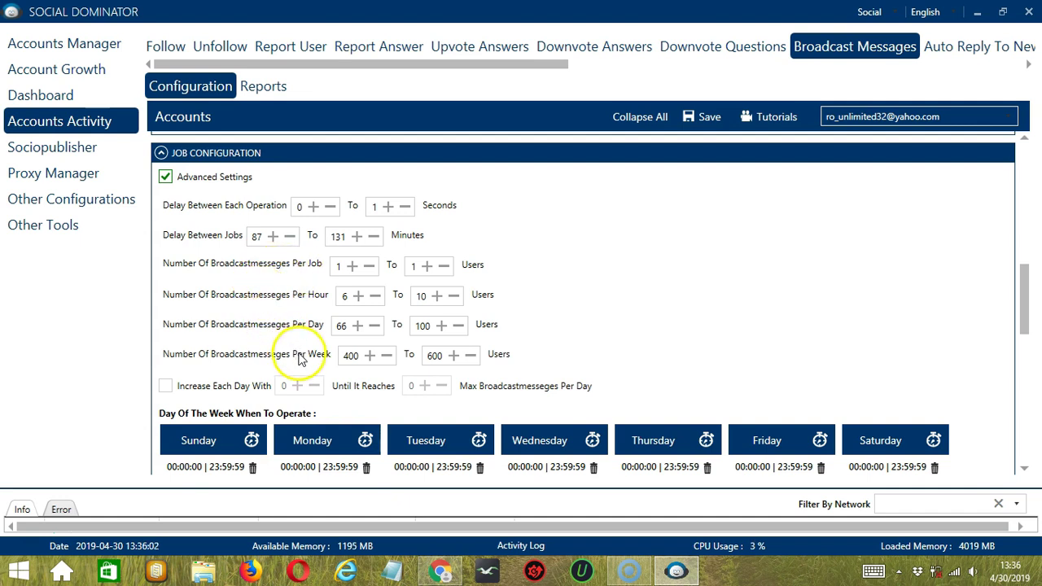
pyautogui.click(165, 385)
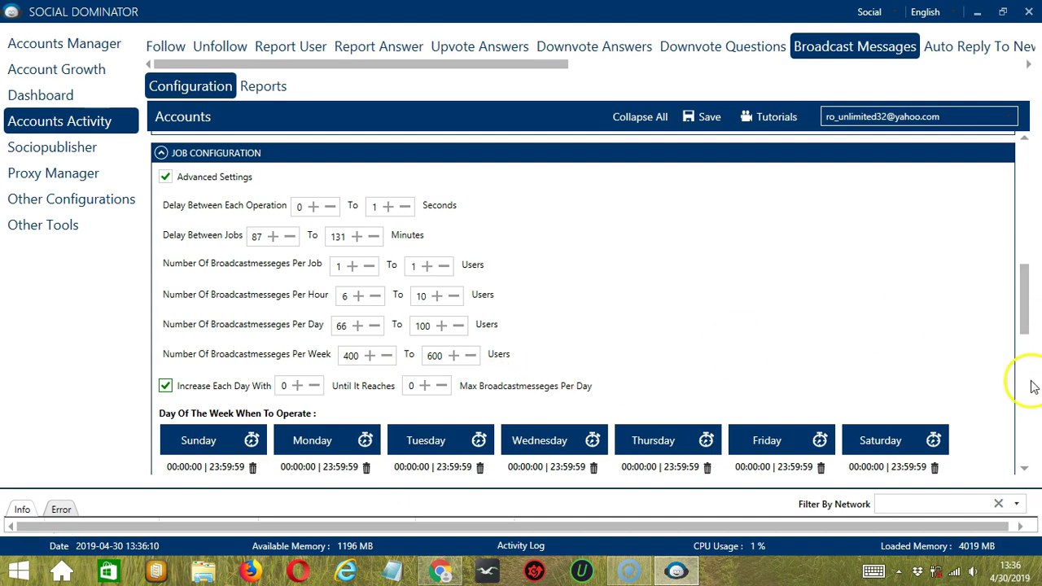
pyautogui.click(1025, 472)
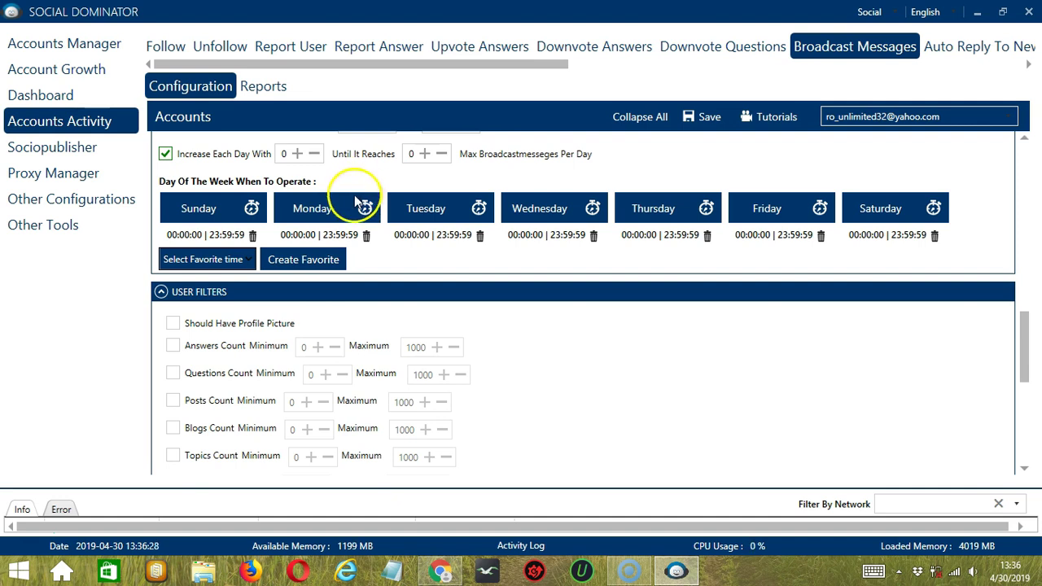
# - Replace Monday's operating interval with one from 12:00:00 AM to 1:59:59 AM
pyautogui.click(367, 236)
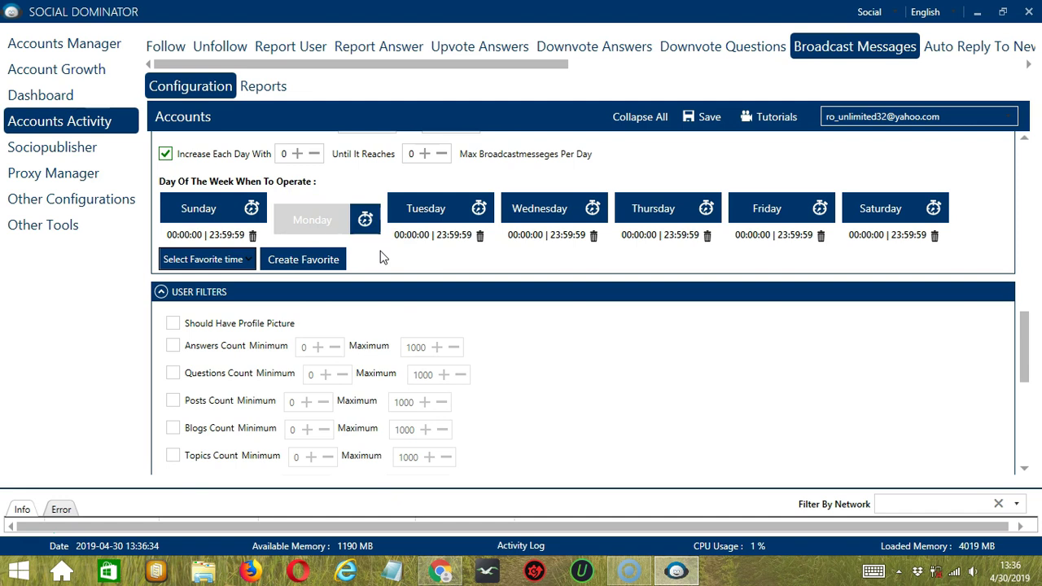
pyautogui.click(343, 221)
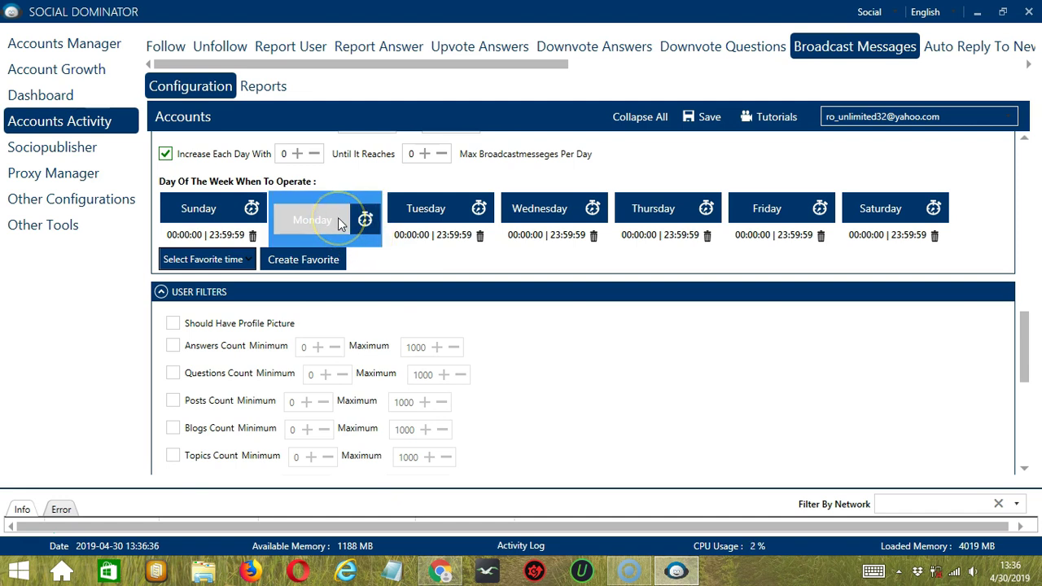
pyautogui.click(516, 289)
pyautogui.click(505, 290)
pyautogui.press('BackSpace')
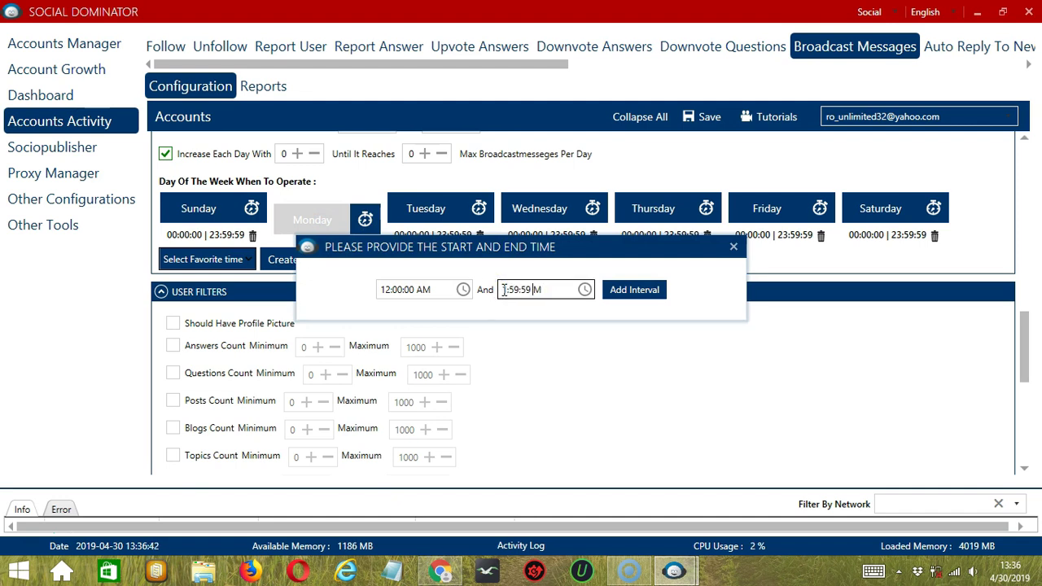
pyautogui.click(628, 289)
pyautogui.click(307, 235)
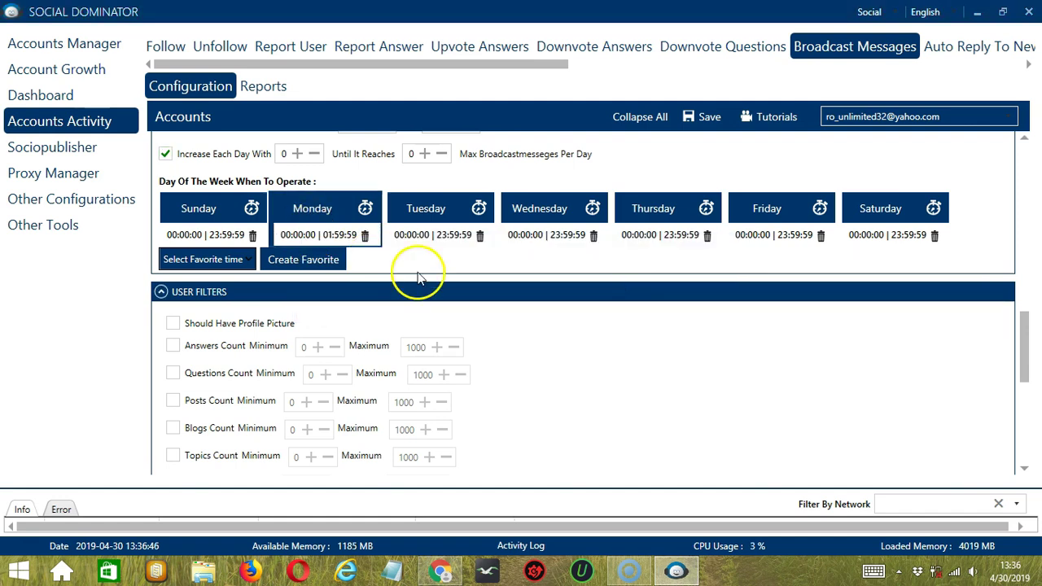
# - Add a second Monday operating interval from 2:00:00 AM to 11:59:59 PM
pyautogui.click(342, 208)
pyautogui.click(379, 289)
pyautogui.doubleClick(380, 289)
pyautogui.click(382, 289)
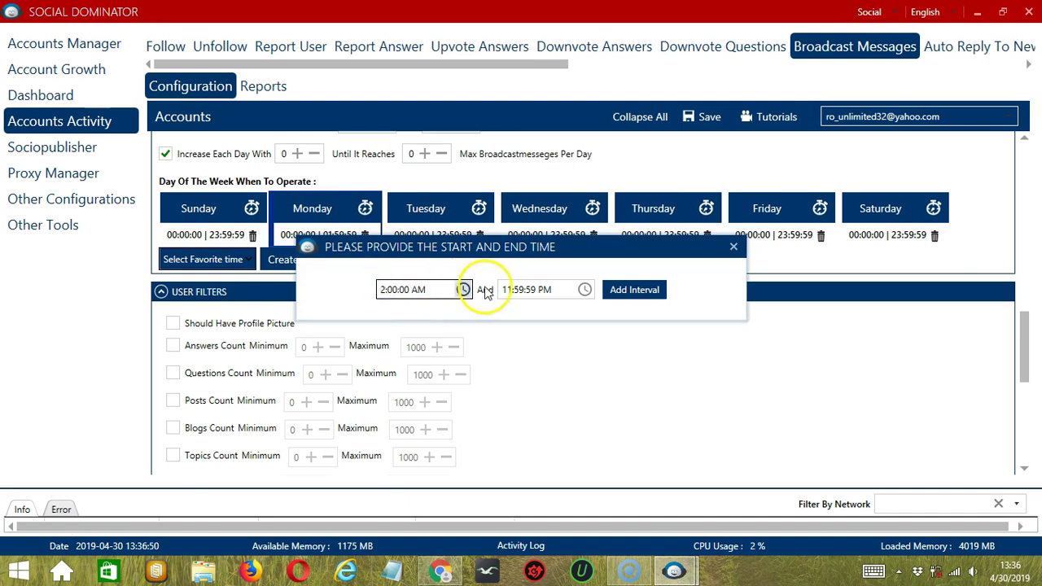
pyautogui.click(634, 290)
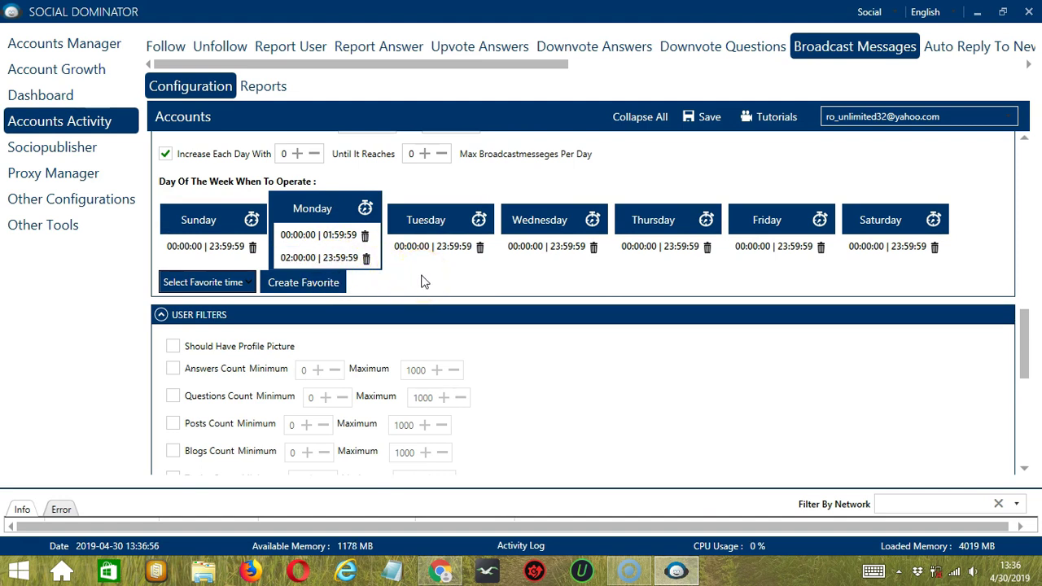
# - Save the weekly operating schedule as a favorite time named "Quora Message"
pyautogui.click(320, 285)
pyautogui.press('BackSpace')
pyautogui.write('Quora ')
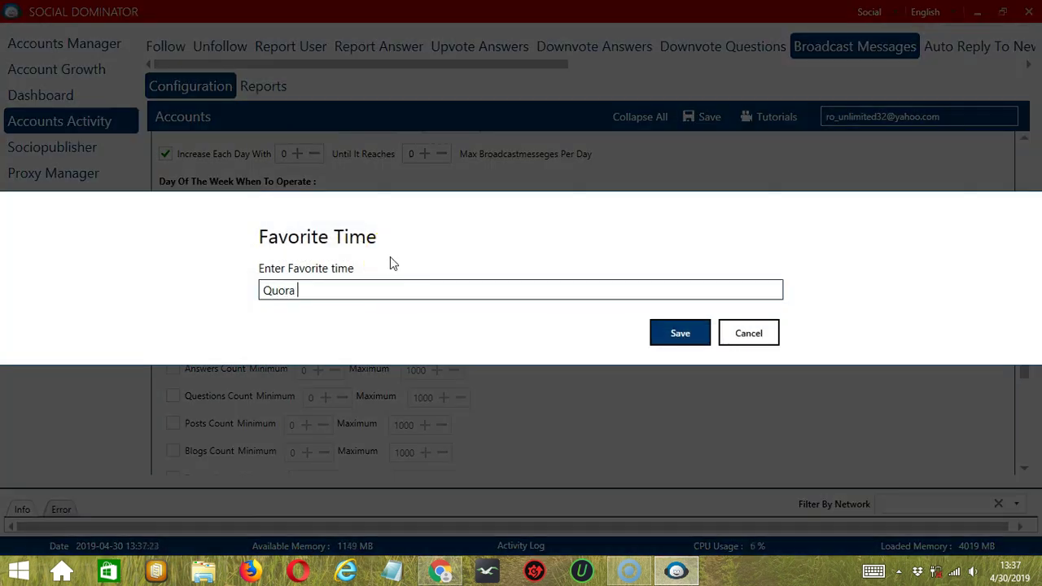
pyautogui.write('Message')
pyautogui.click(669, 334)
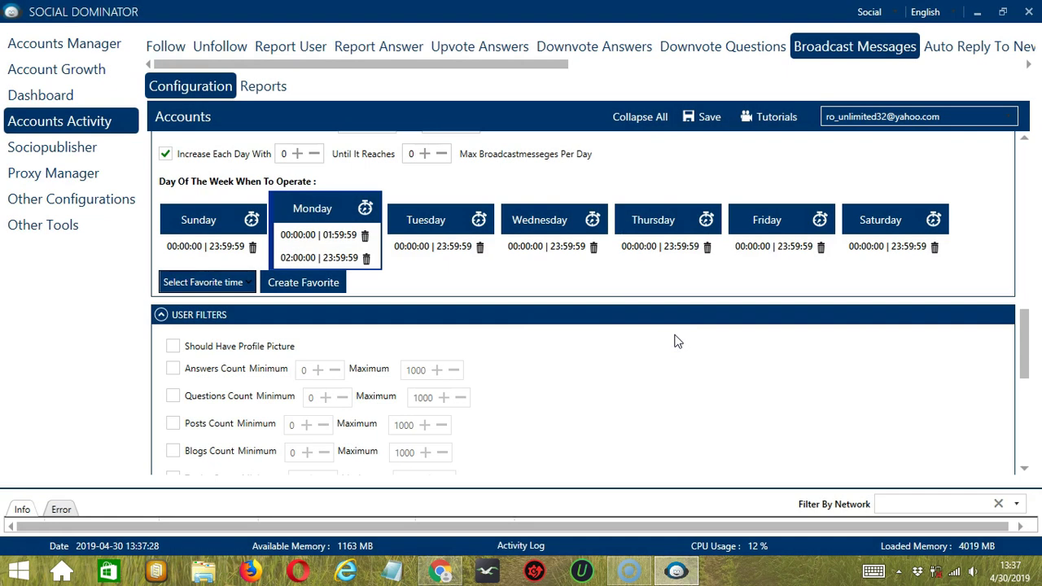
# - Apply the saved favorite time "Quora Message" to the operating schedule
pyautogui.click(217, 283)
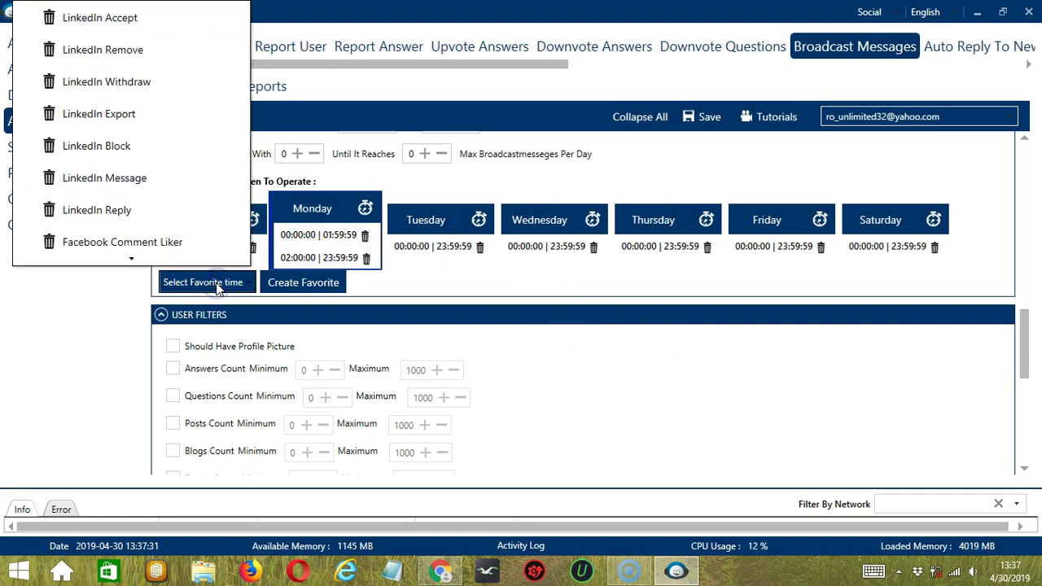
pyautogui.scroll(-10, 186, 175)
pyautogui.click(186, 249)
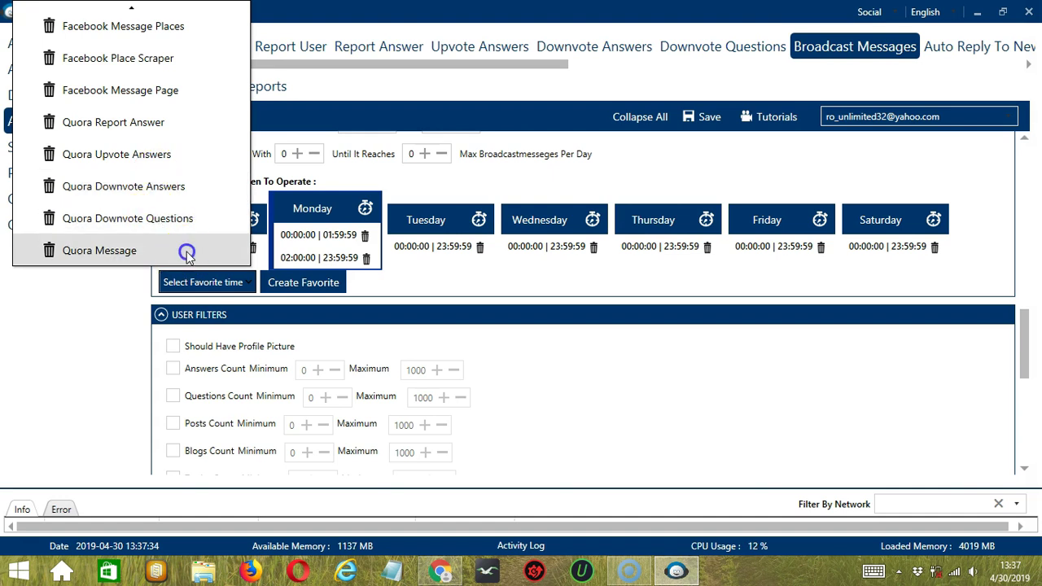
pyautogui.scroll(-3, 801, 397)
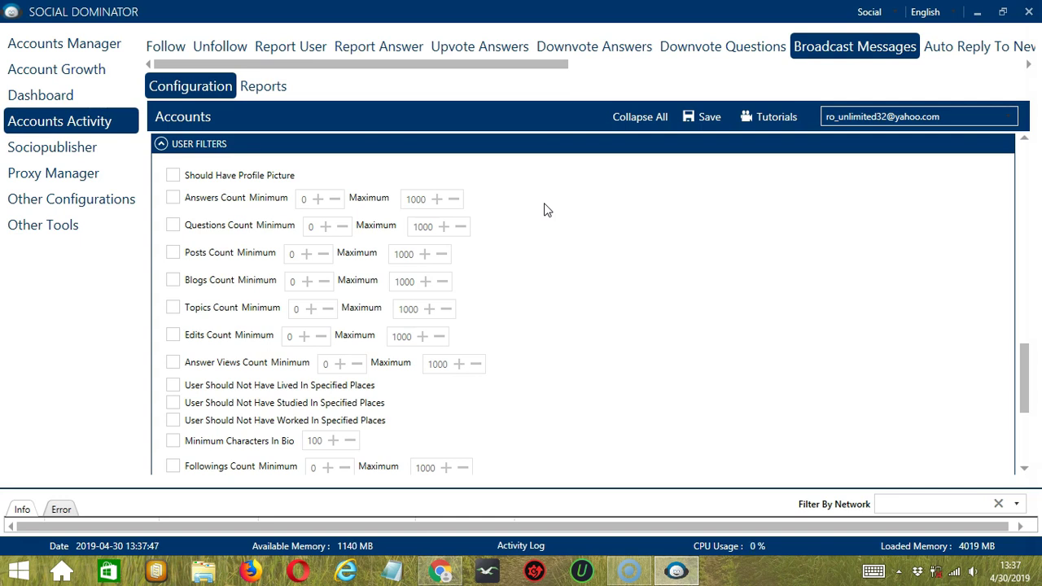
# - Enable the Should Have Profile Picture user filter
pyautogui.click(173, 174)
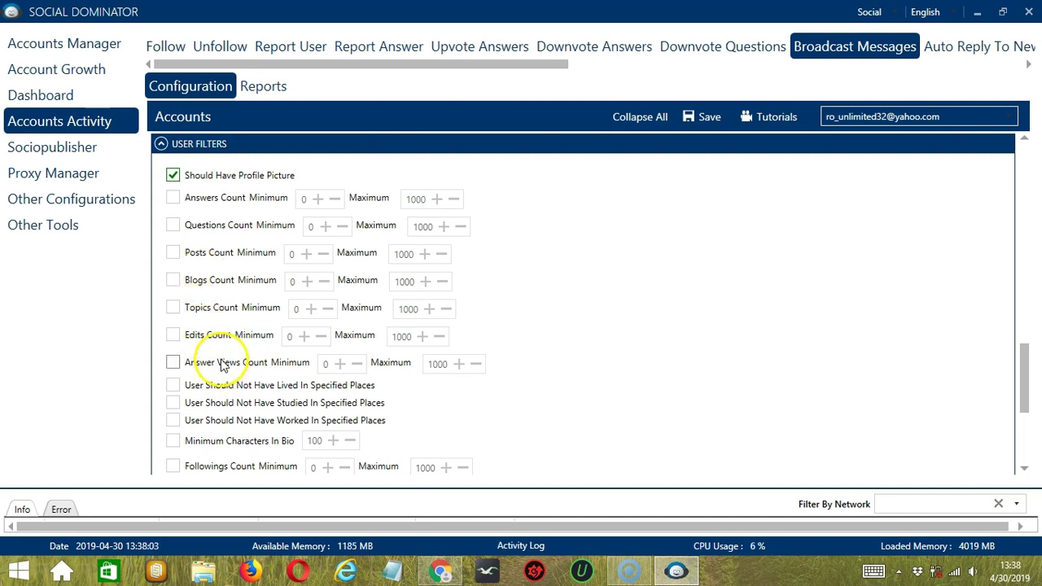
# - Try the filters that exclude users who have lived, studied or worked in specified places
pyautogui.scroll(-3, 724, 319)
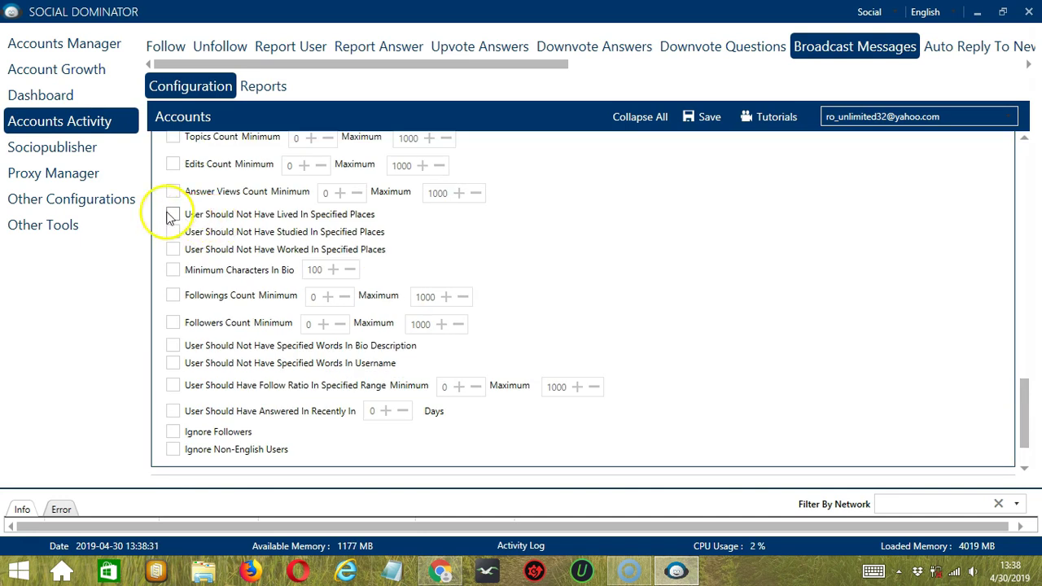
pyautogui.click(170, 213)
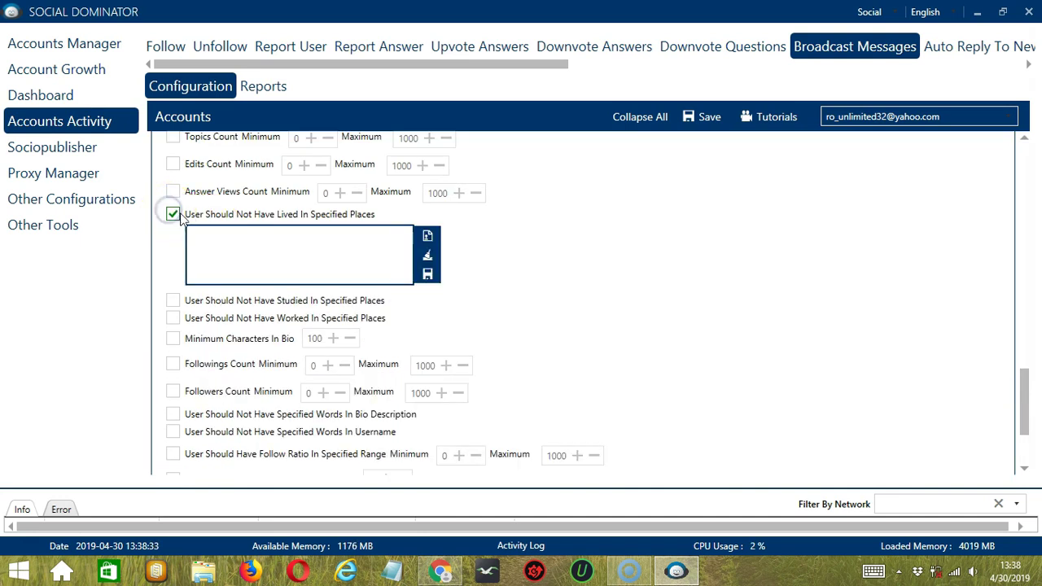
pyautogui.click(173, 300)
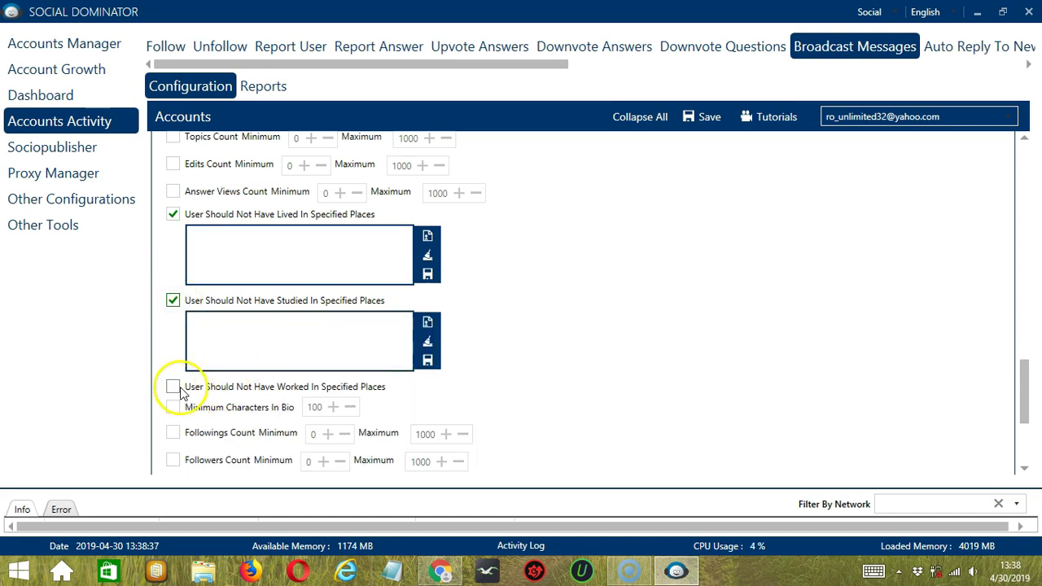
pyautogui.click(172, 388)
# - Try filling the lived-in places list with manual text, clear it, and try the text file import
pyautogui.click(247, 246)
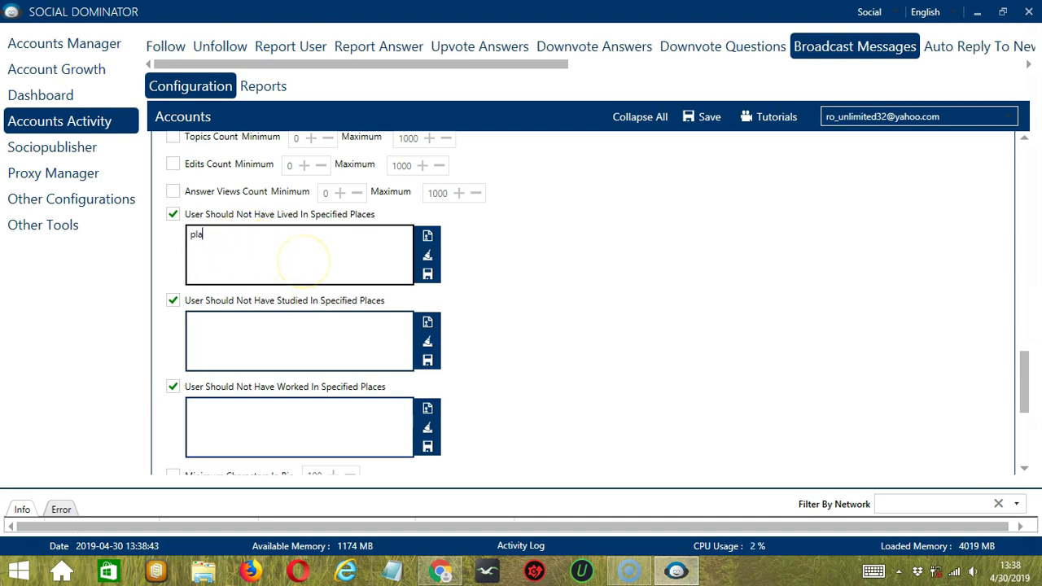
pyautogui.click(427, 257)
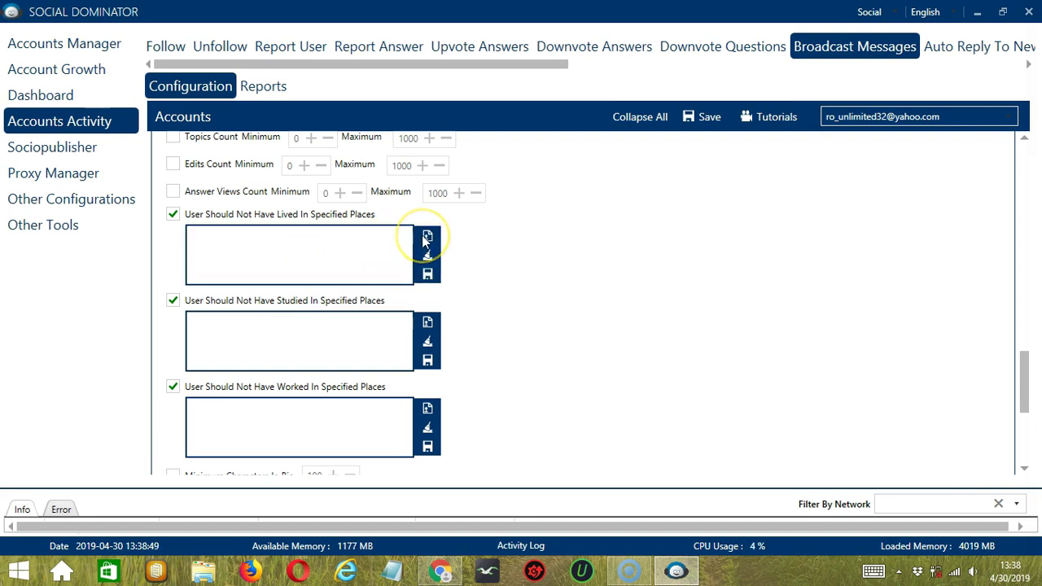
pyautogui.click(427, 237)
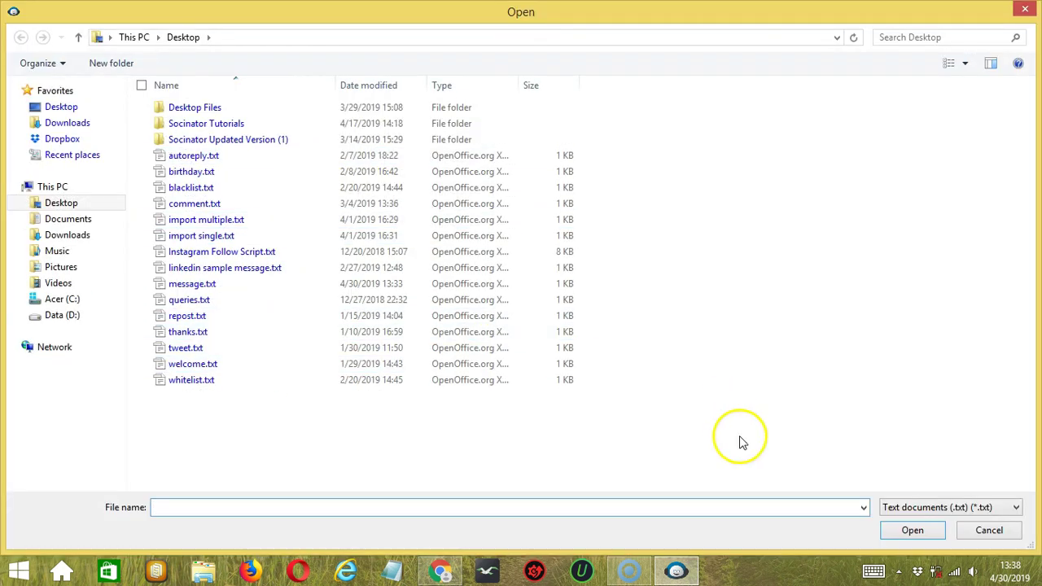
pyautogui.click(915, 531)
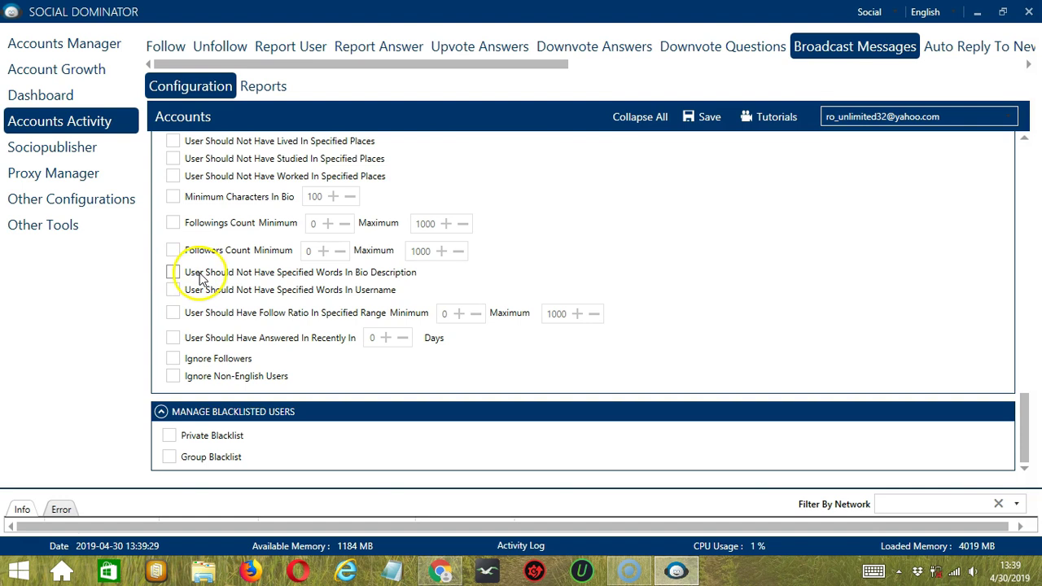
# - Try the filters that exclude users with specified words in their bio description or username
pyautogui.click(172, 272)
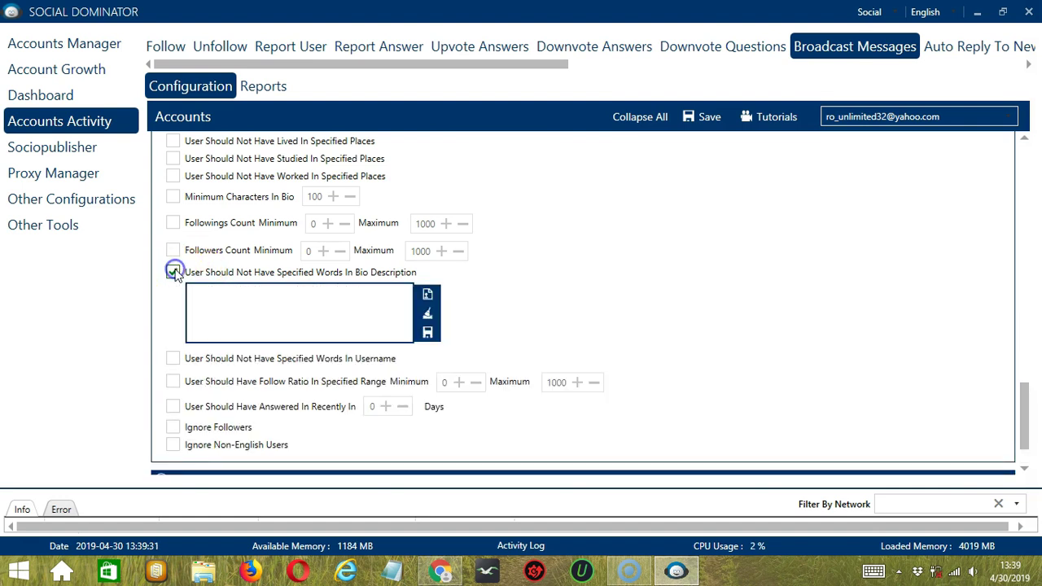
pyautogui.click(172, 358)
pyautogui.click(267, 302)
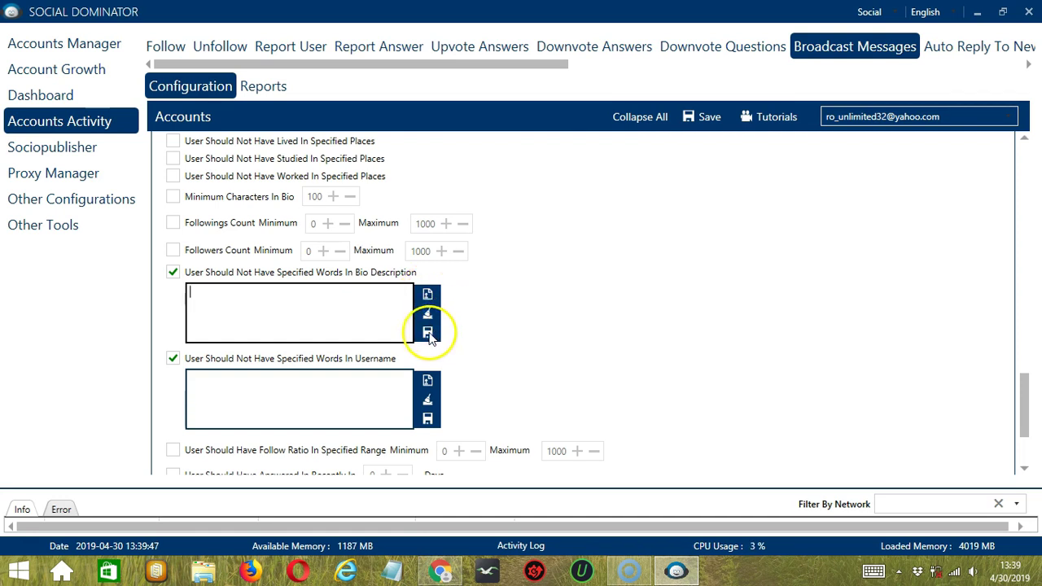
pyautogui.click(173, 272)
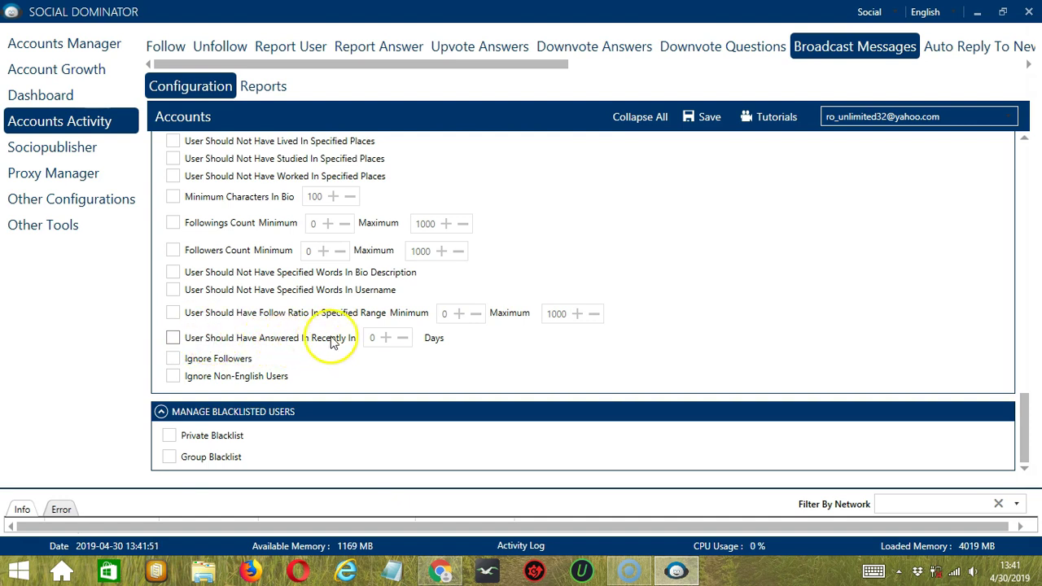
# - Enable the Ignore Followers and Ignore Non-English Users filters
pyautogui.click(172, 359)
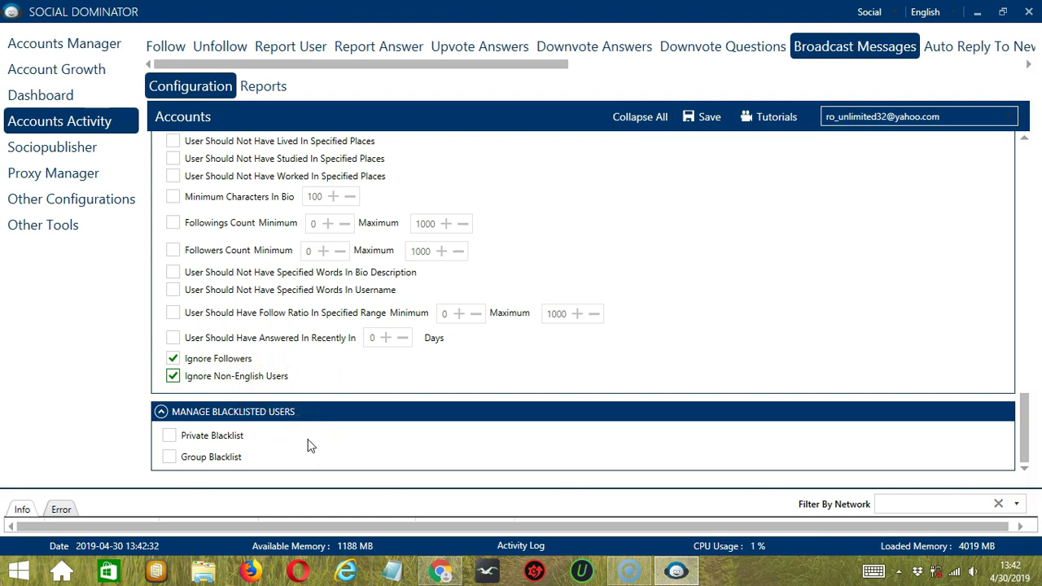
pyautogui.click(330, 436)
# - Save the account's Broadcast Messages configuration and set its status to Active
pyautogui.click(1024, 145)
pyautogui.click(1025, 149)
pyautogui.click(709, 117)
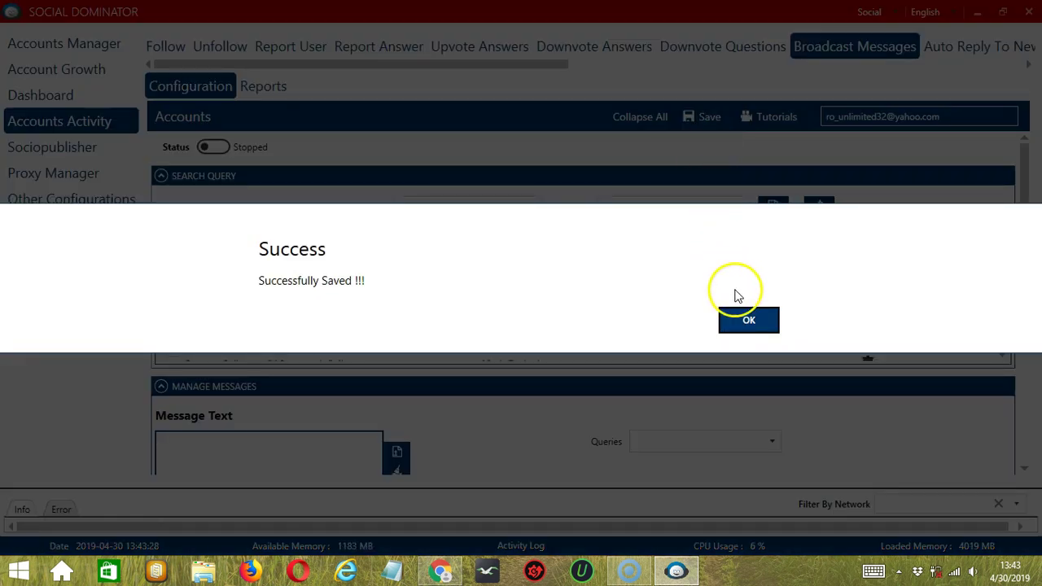
pyautogui.click(744, 319)
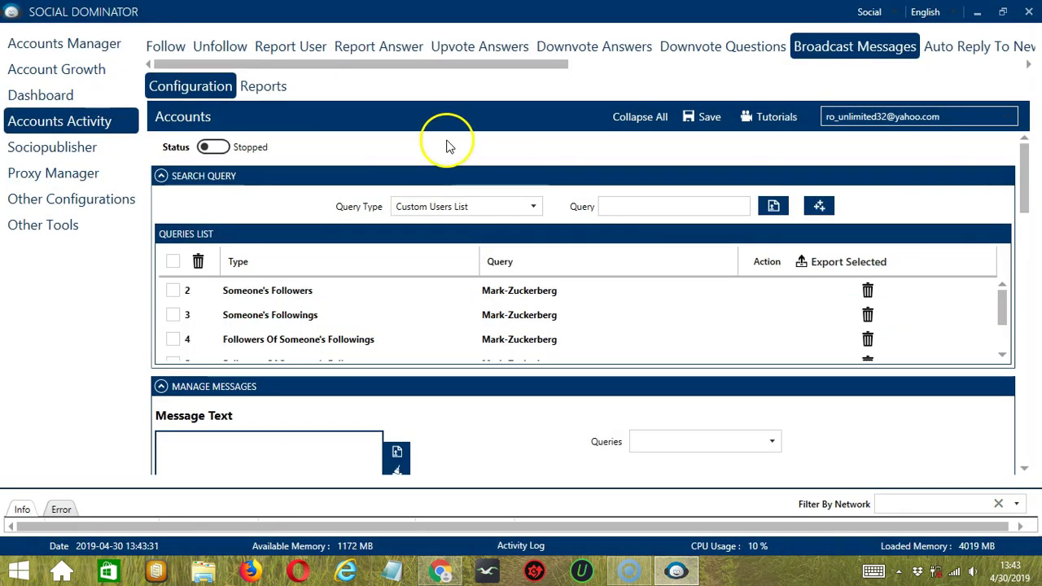
pyautogui.click(216, 148)
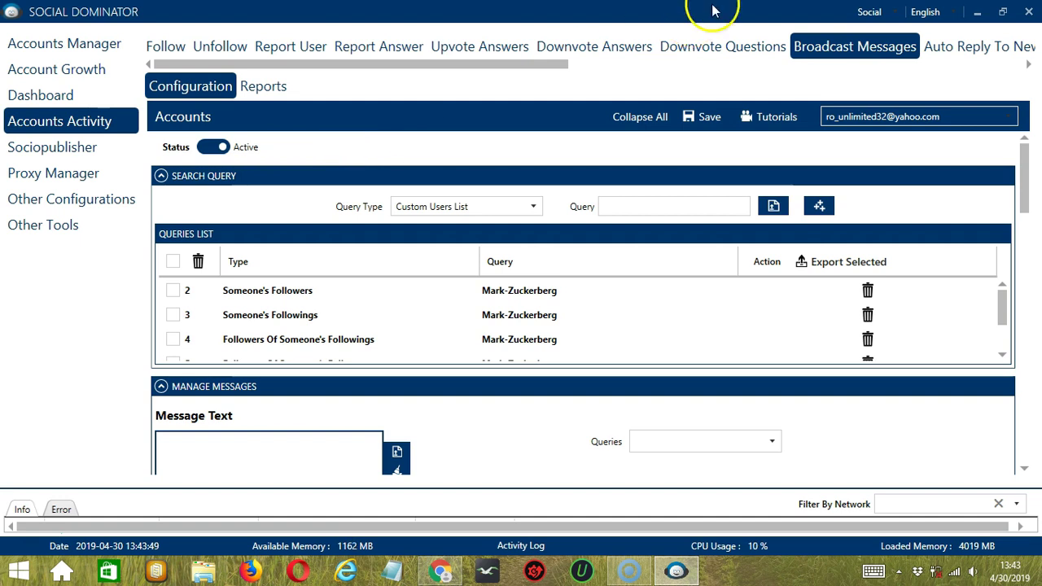
# - Switch the network to Quora and open the Broadcast Messages campaign setup
pyautogui.click(894, 13)
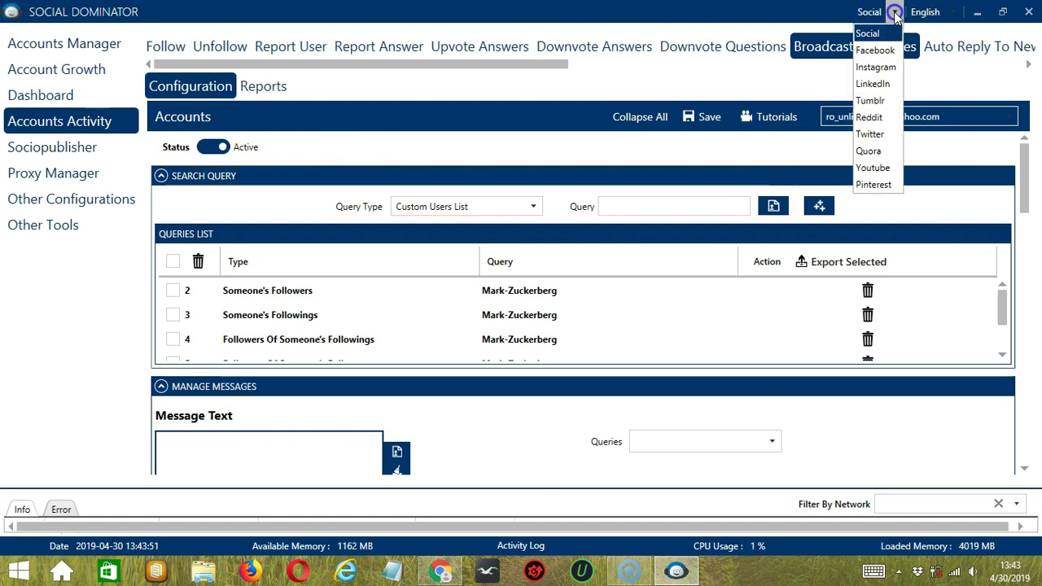
pyautogui.click(890, 157)
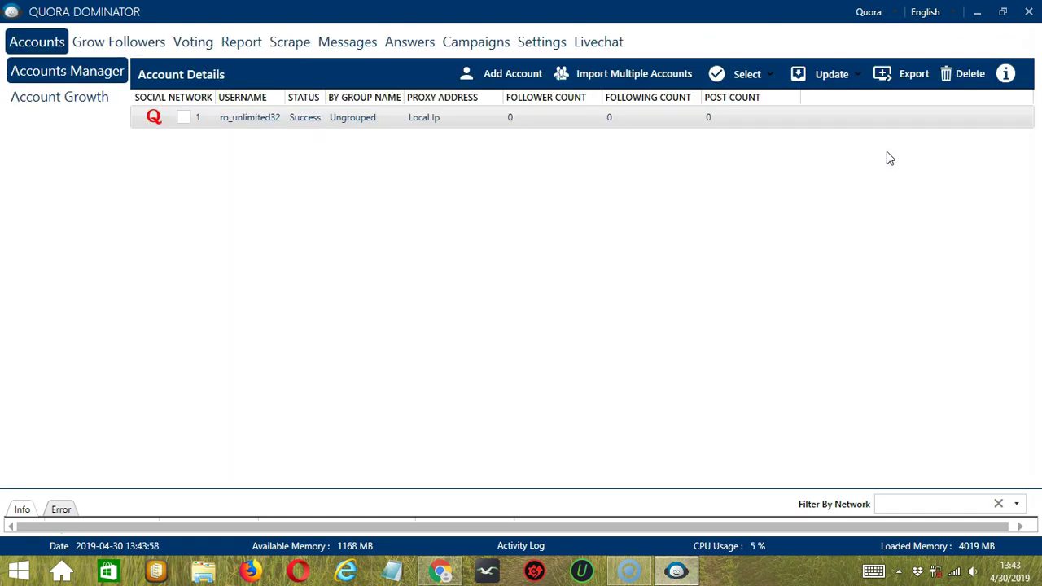
pyautogui.click(346, 47)
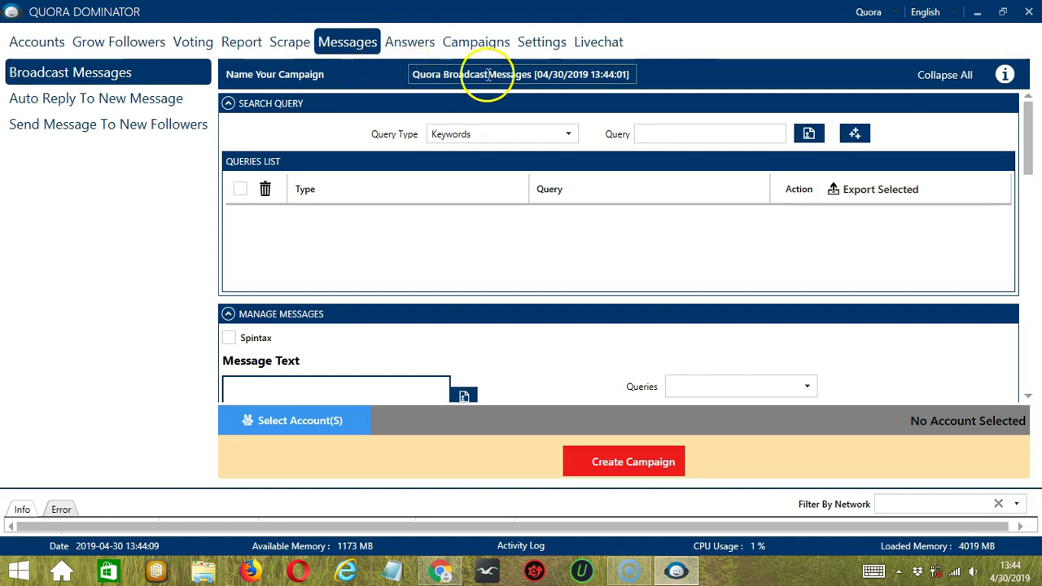
# - Add a Someone's Followers search query for Mark-Zuckerberg to the campaign's queries list
pyautogui.click(472, 133)
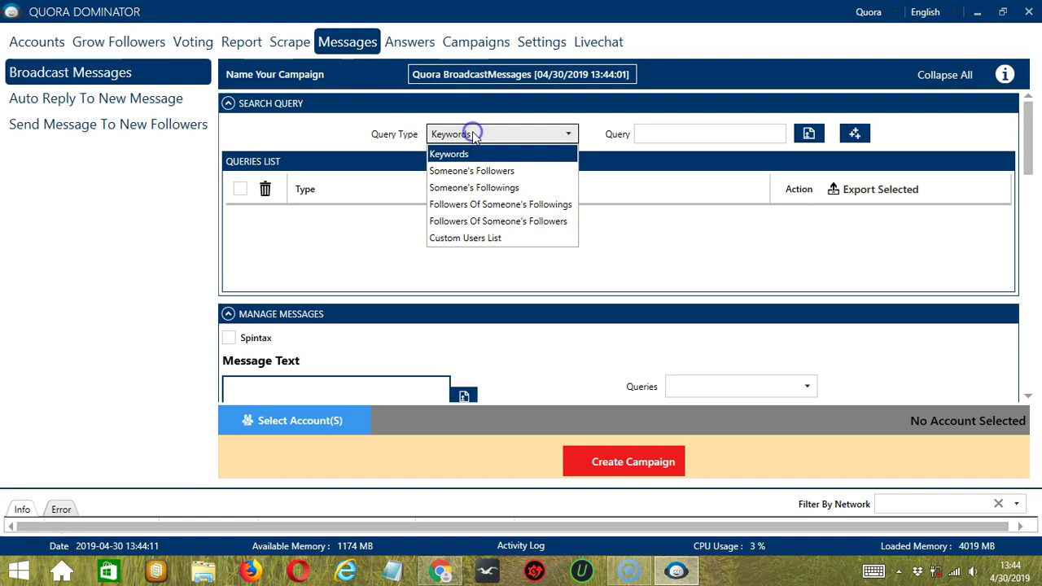
pyautogui.click(509, 170)
pyautogui.click(666, 132)
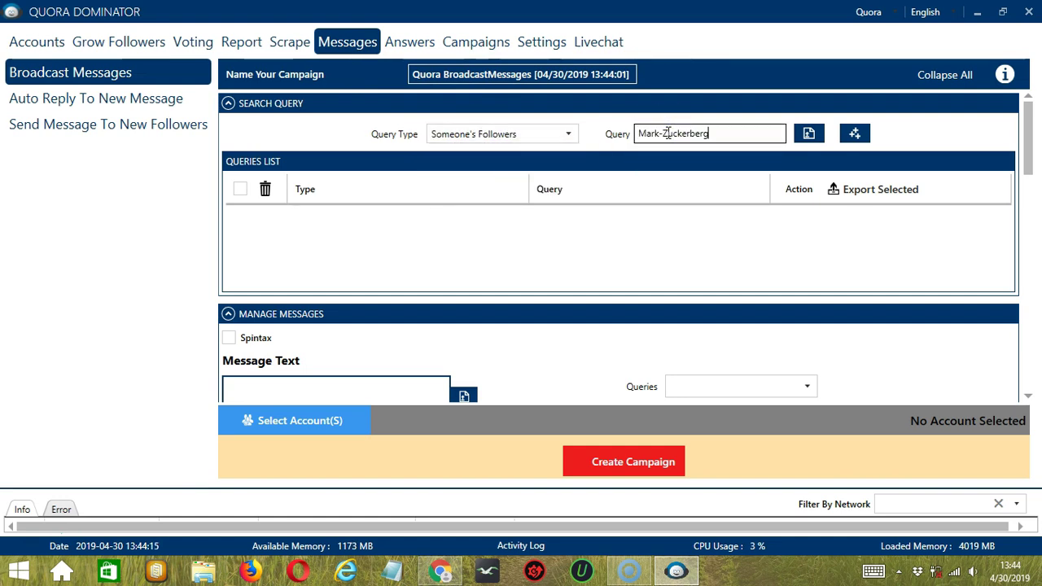
pyautogui.click(855, 133)
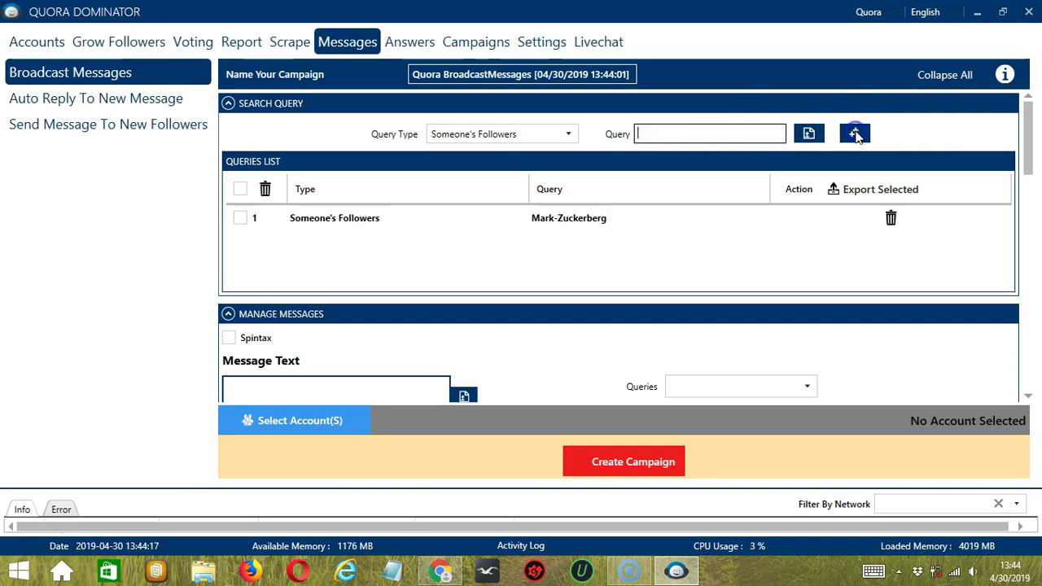
# - Import the campaign's message text from message.txt on the Desktop
pyautogui.click(1028, 396)
pyautogui.click(319, 187)
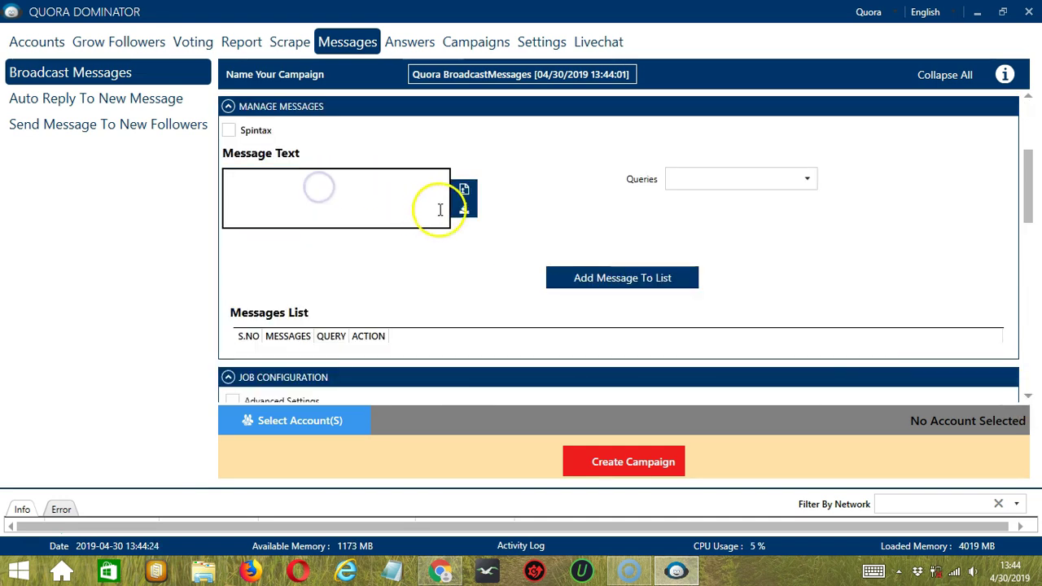
pyautogui.click(462, 188)
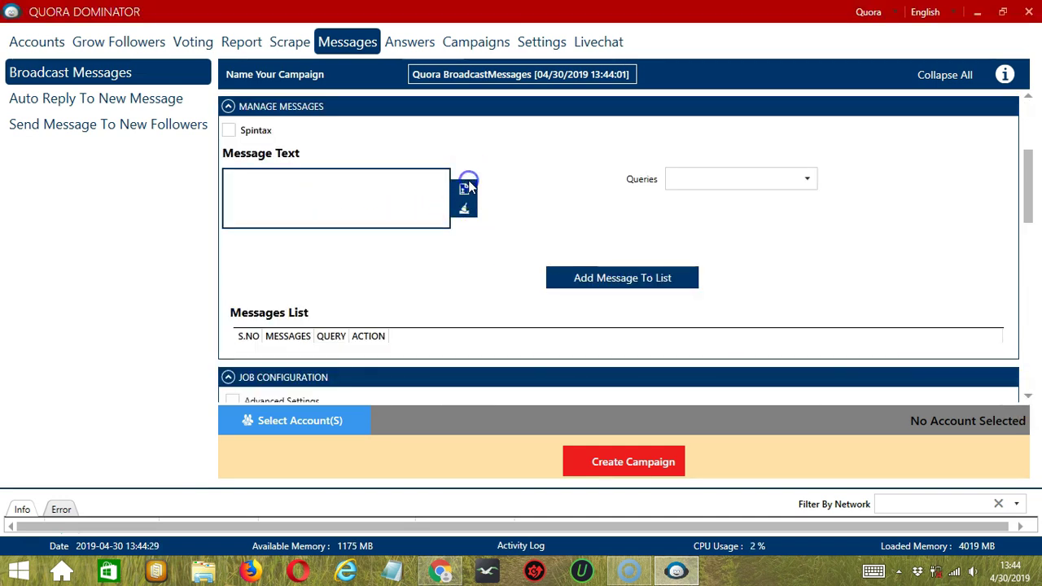
pyautogui.click(188, 284)
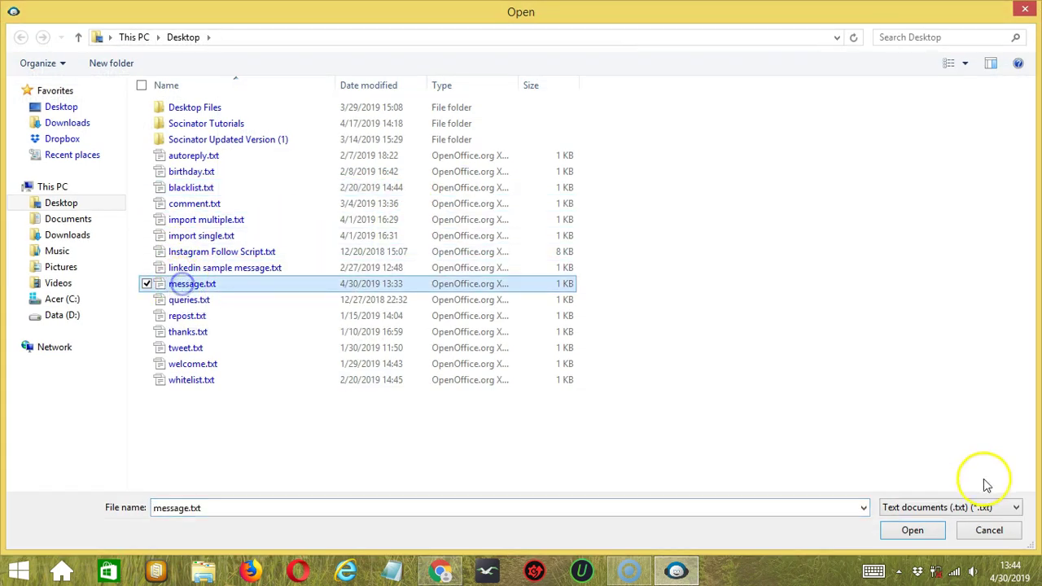
pyautogui.click(907, 530)
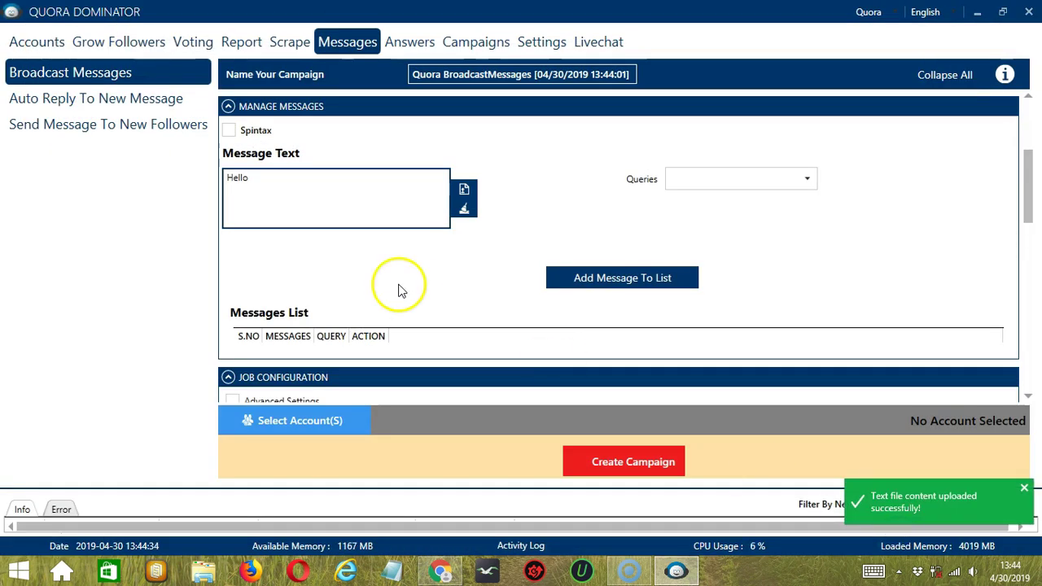
# - Assign the imported message to the Mark-Zuckerberg [ Someone's Followers ] query and add it to the messages list
pyautogui.click(797, 177)
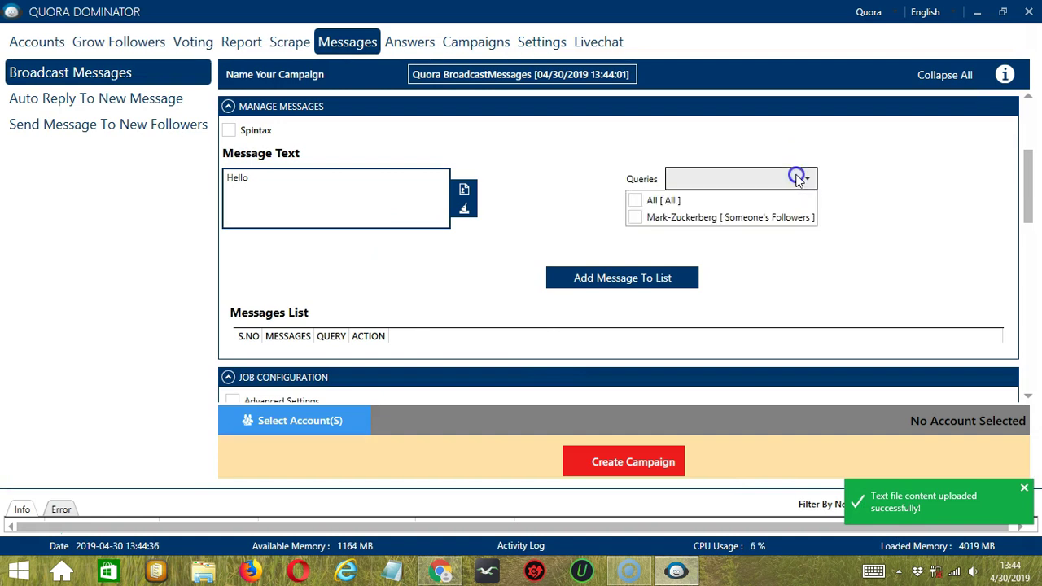
pyautogui.click(634, 218)
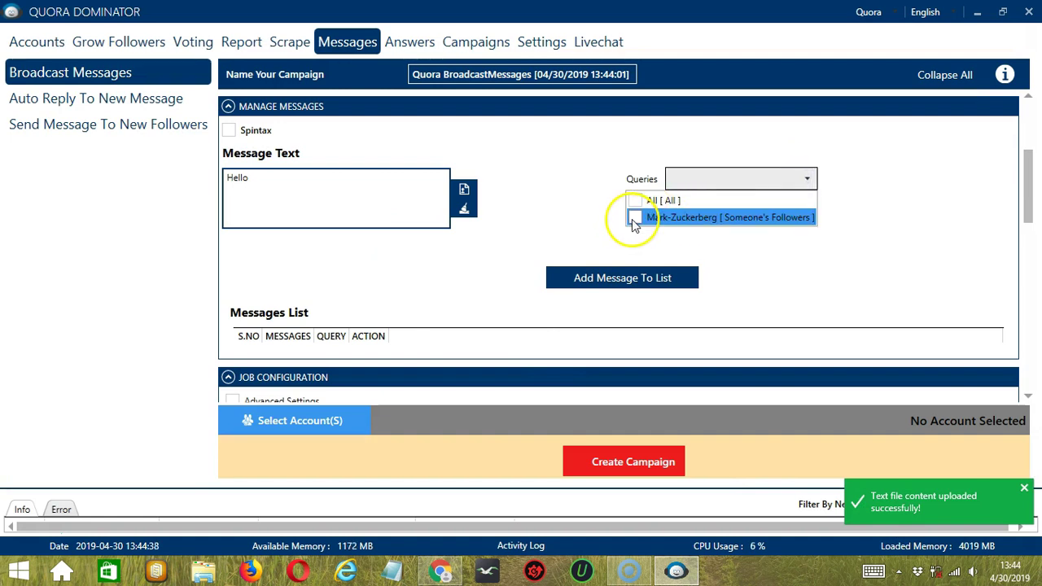
pyautogui.click(786, 272)
pyautogui.click(668, 279)
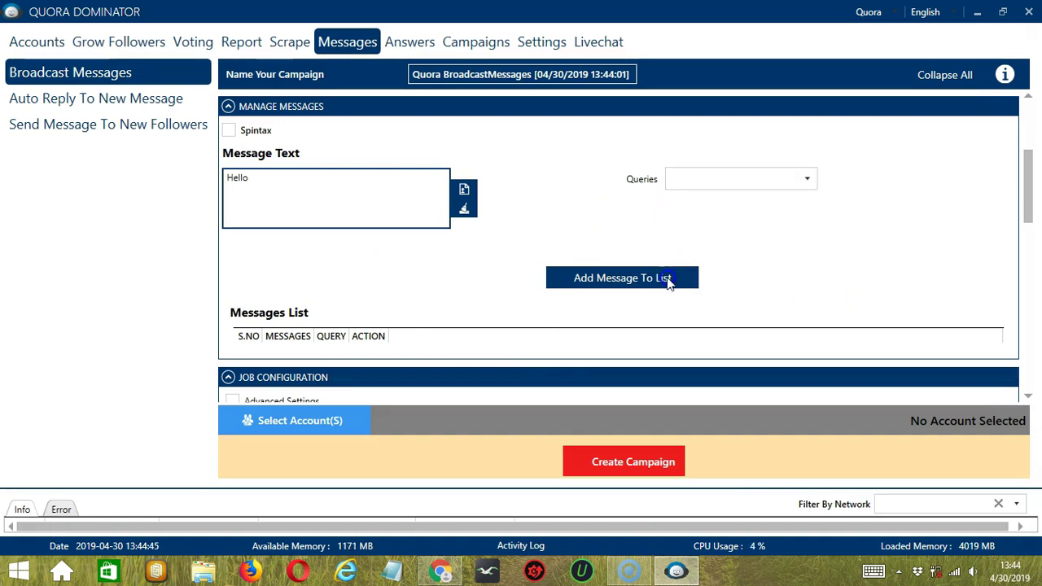
pyautogui.click(676, 280)
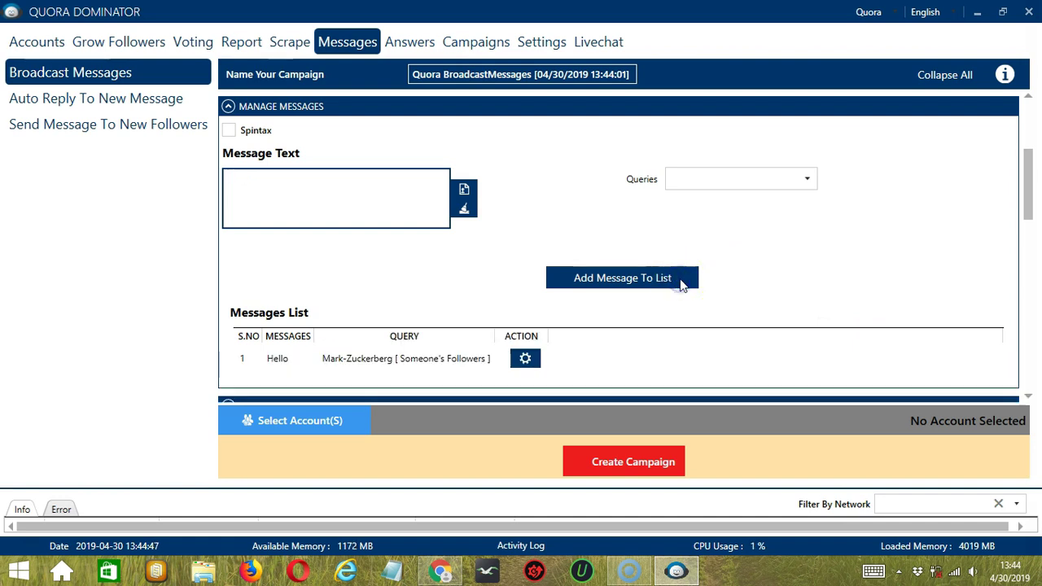
# - Enable the campaign's Should Have Profile Picture filter and its Private Blacklist option
pyautogui.scroll(-4, 407, 139)
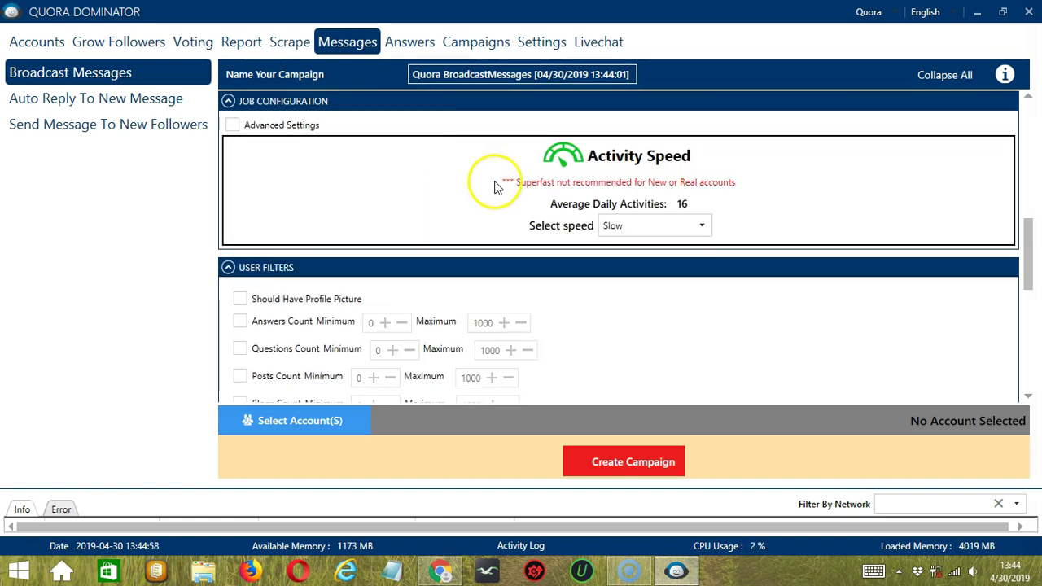
pyautogui.click(1026, 396)
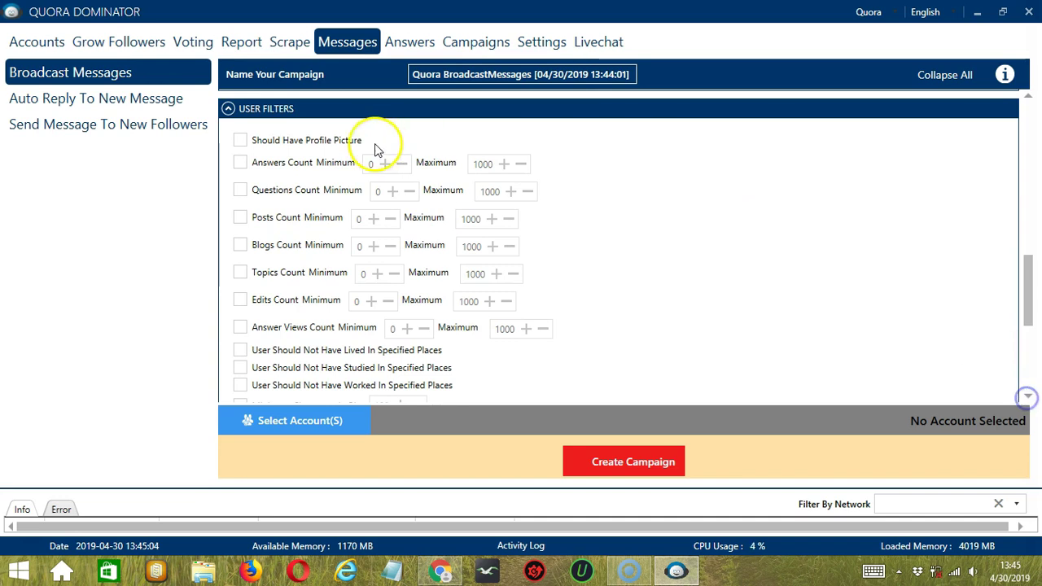
pyautogui.click(241, 141)
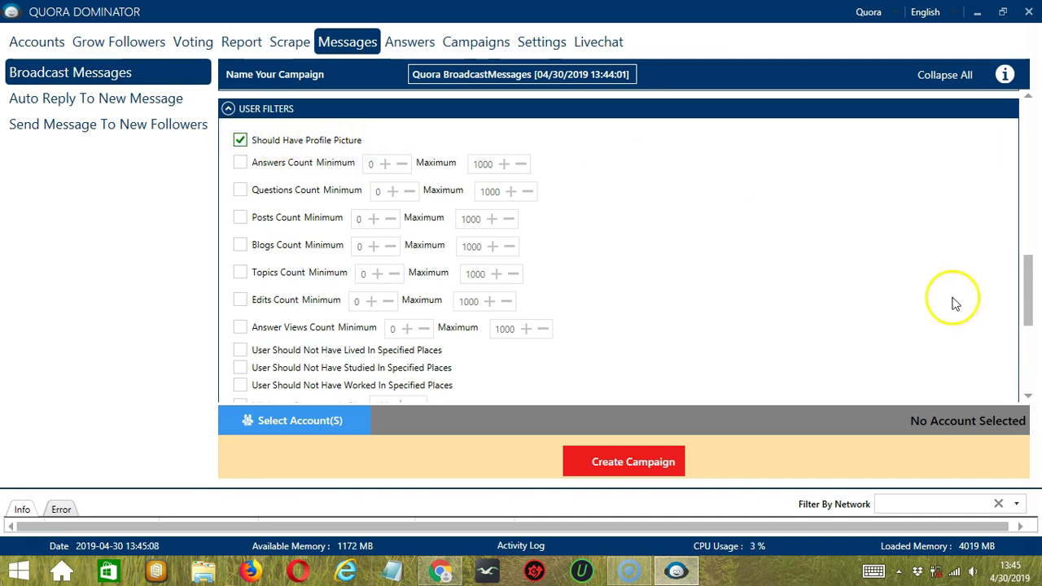
pyautogui.scroll(-3, 955, 303)
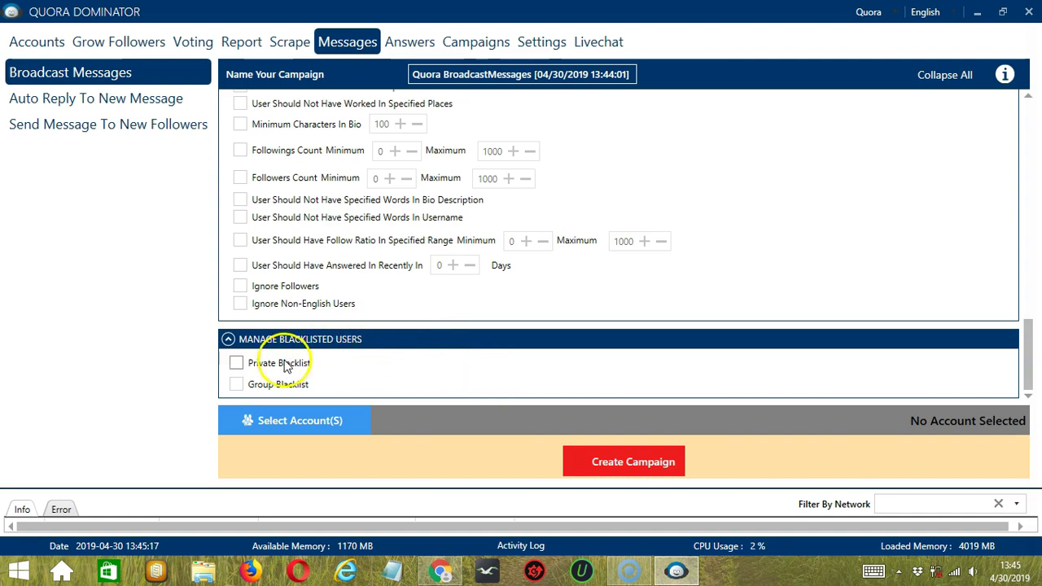
pyautogui.click(235, 362)
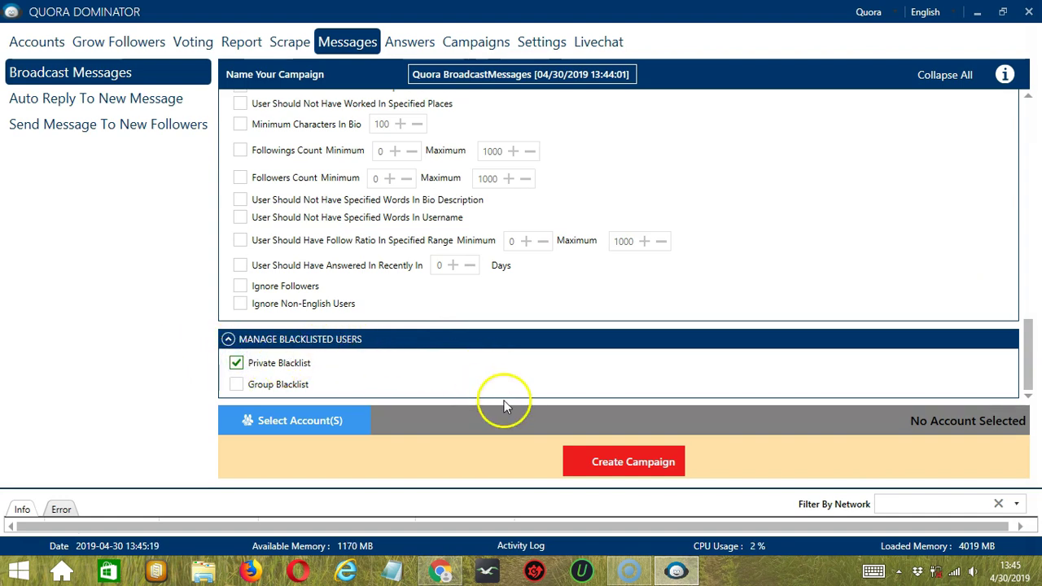
# - Select the only listed ungrouped account for the campaign and save the account selection
pyautogui.click(360, 419)
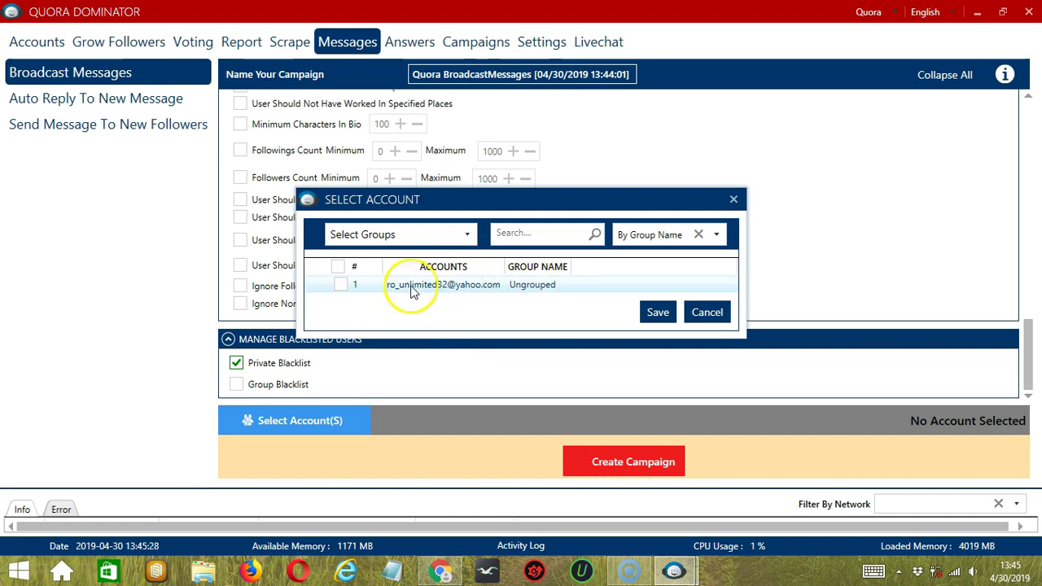
pyautogui.click(341, 284)
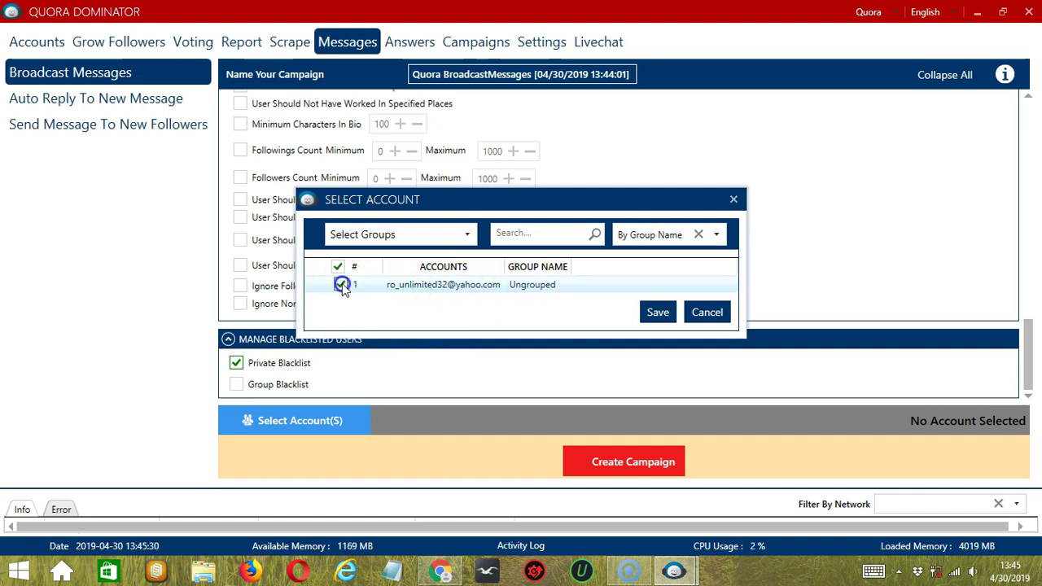
pyautogui.click(654, 313)
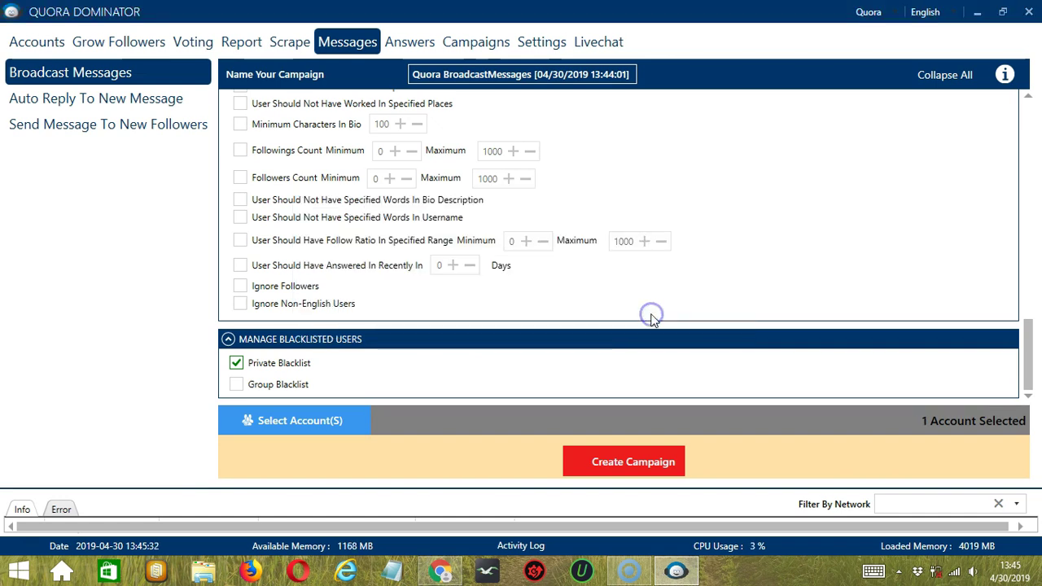
# - Create the campaign, choosing the listed account so its previous BroadcastMessages settings are overridden, and save
pyautogui.click(581, 456)
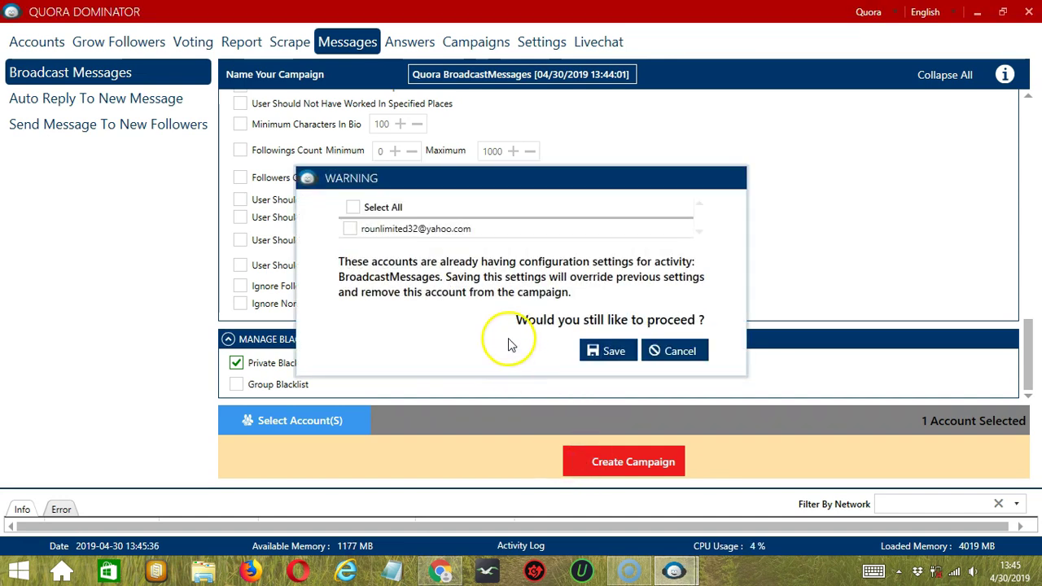
pyautogui.click(389, 227)
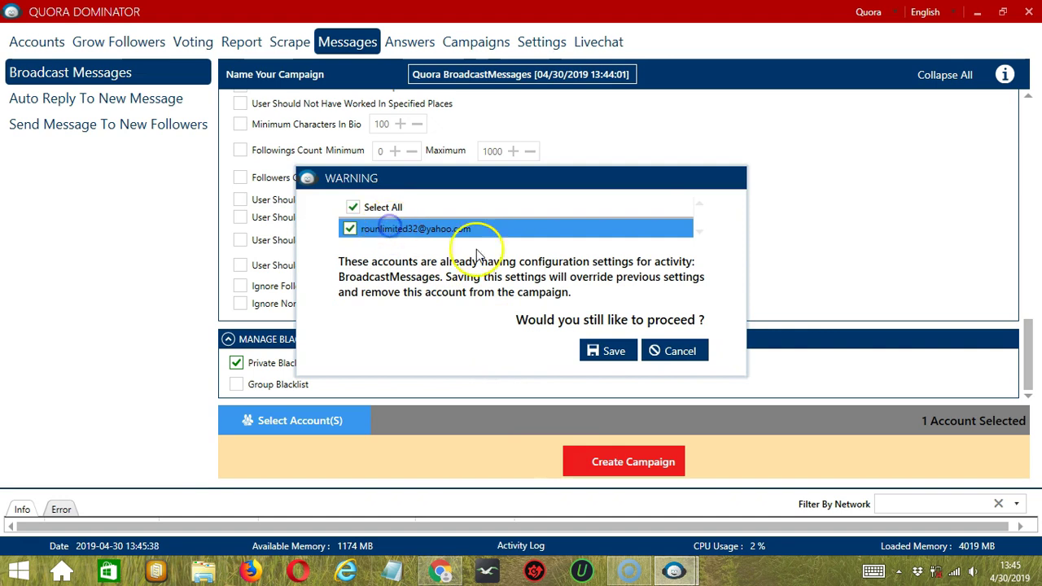
pyautogui.click(612, 351)
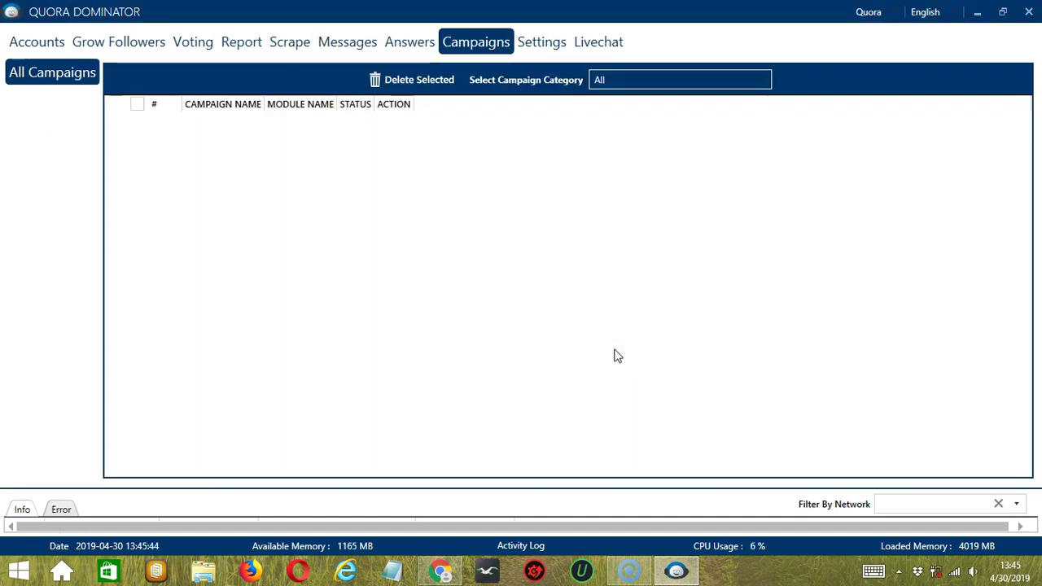
pyautogui.click(602, 356)
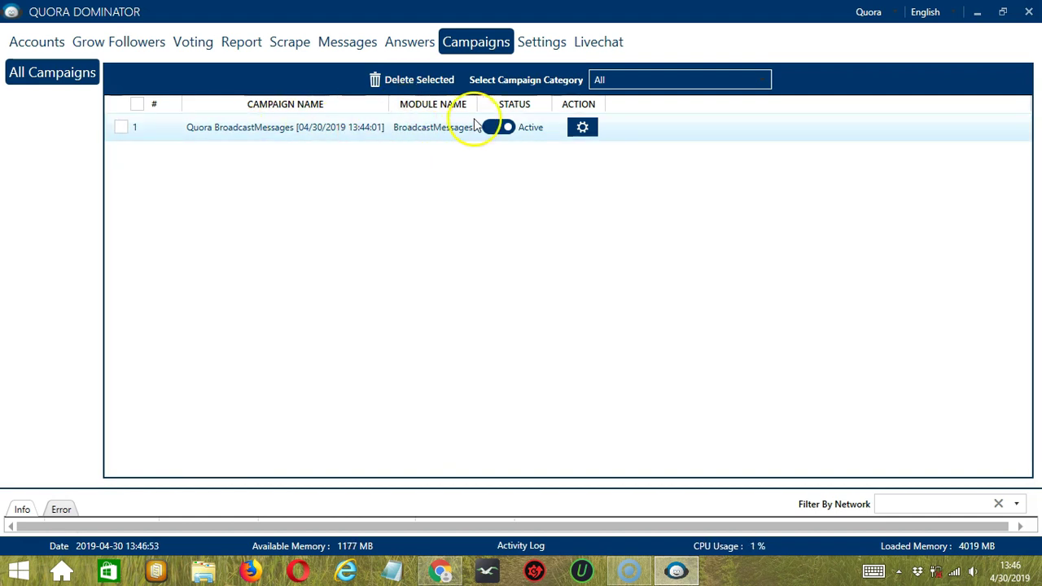
# - Pause the Quora BroadcastMessages campaign and view its available actions without choosing one
pyautogui.click(500, 128)
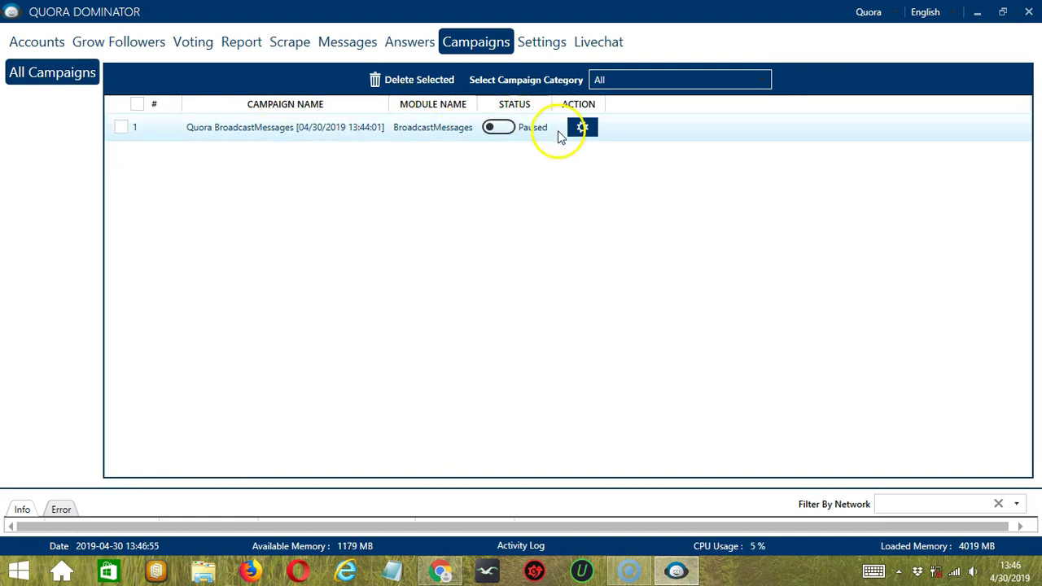
pyautogui.click(583, 128)
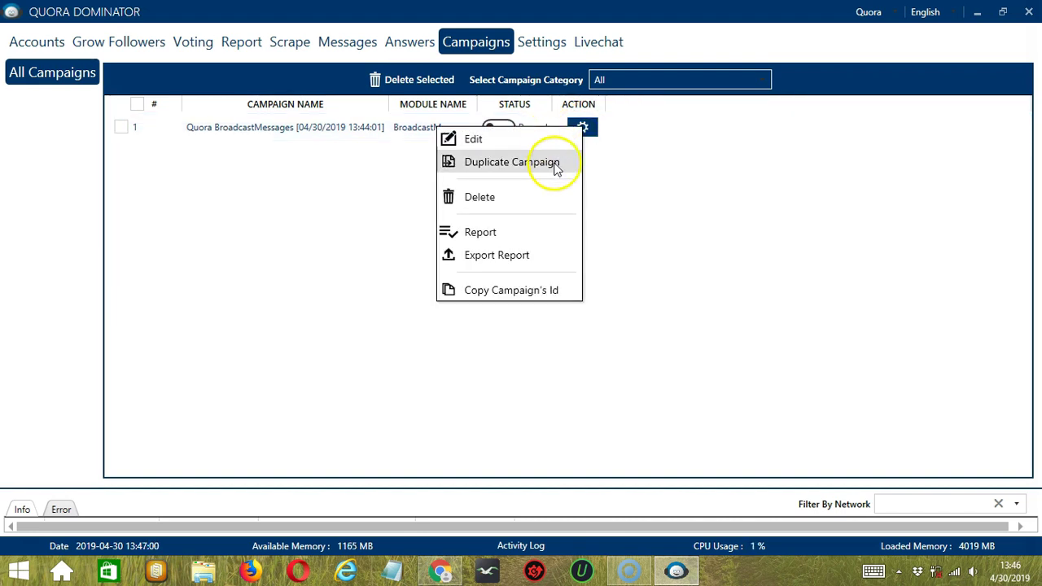
pyautogui.click(690, 170)
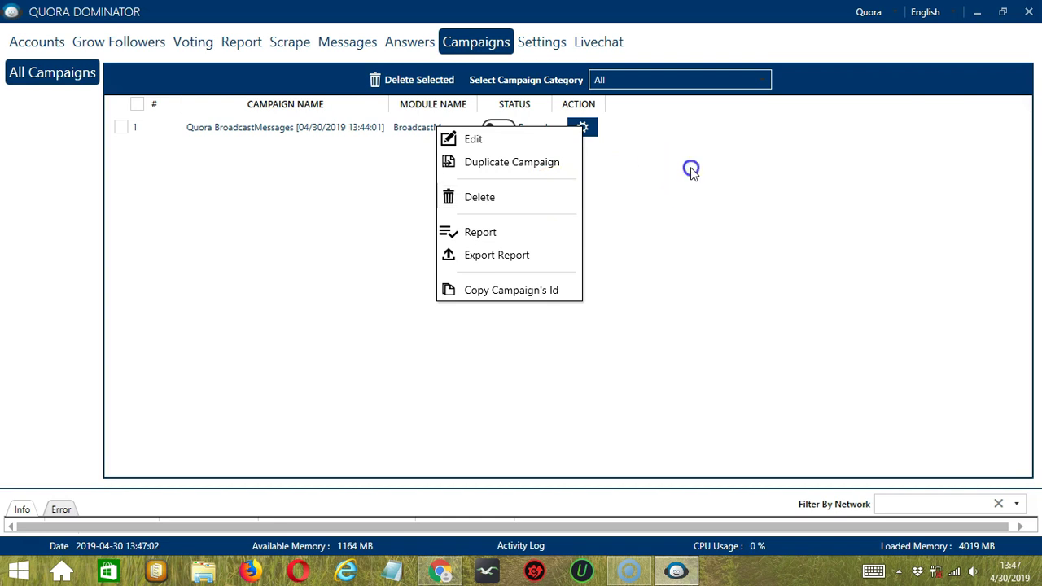